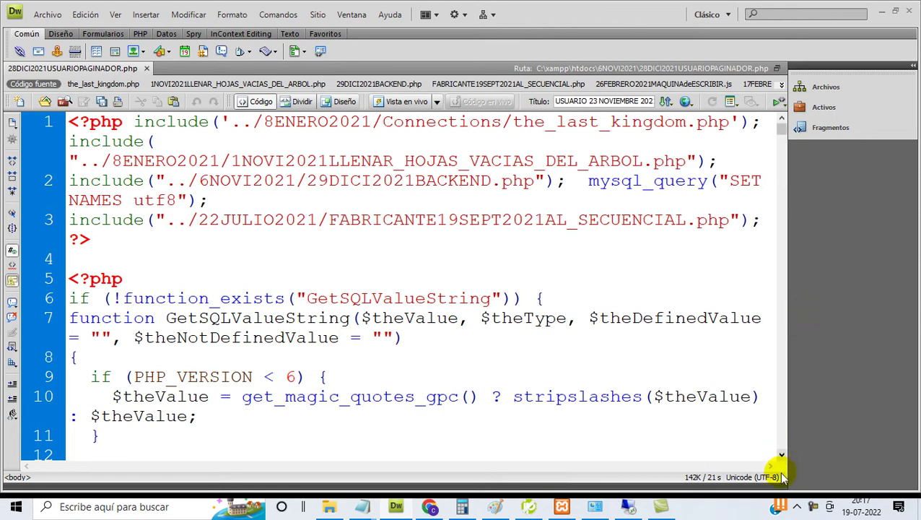
Open the 6NOVI2021 site's file list and show the choices for its site view
{"action": "left_click", "coordinate": [828, 90]}
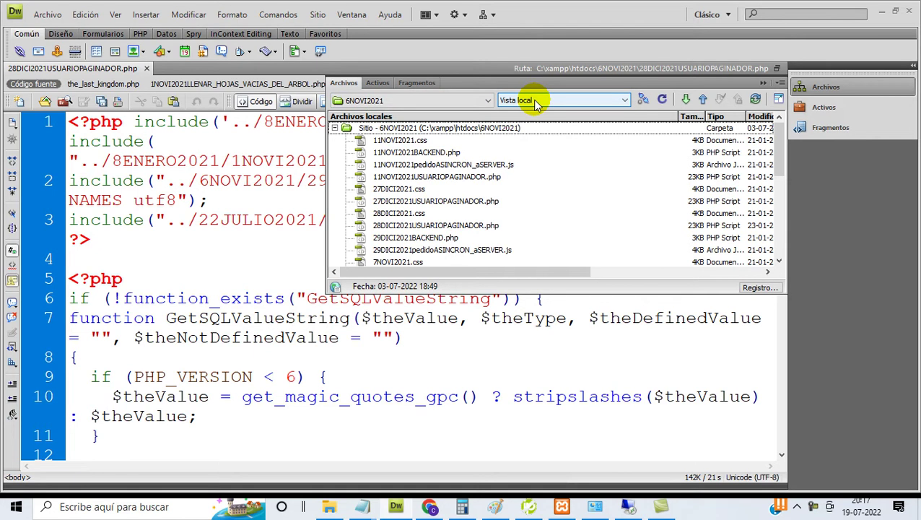
{"action": "left_click", "coordinate": [624, 106]}
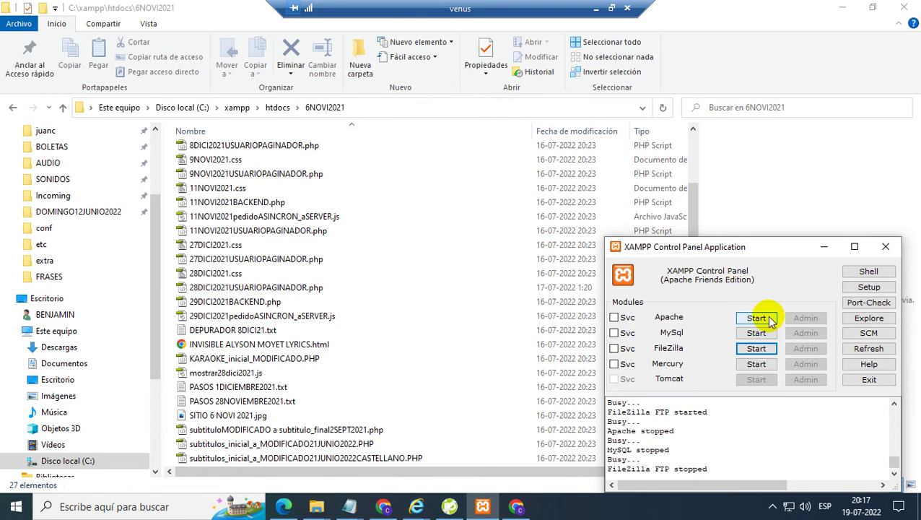
Start the FileZilla FTP module in XAMPP on the venus remote desktop and dismiss the FTP error back in Dreamweaver
{"action": "left_click", "coordinate": [763, 353]}
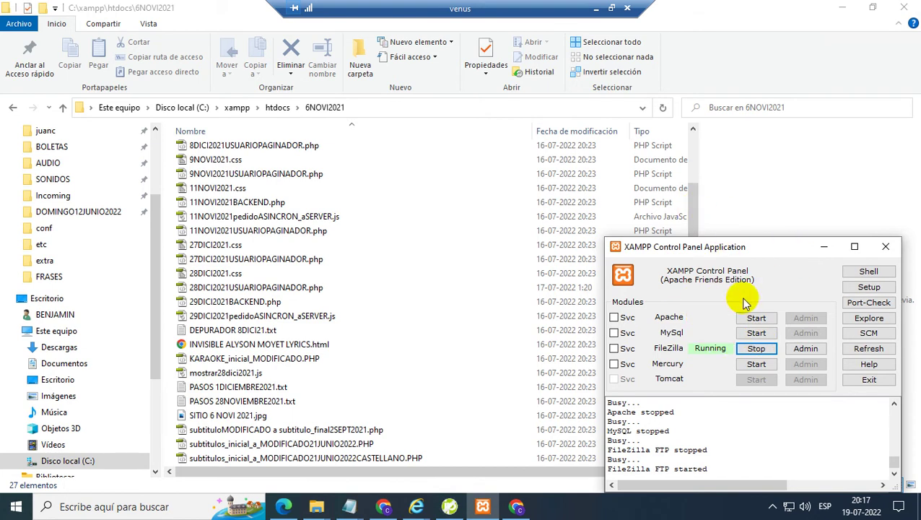
{"action": "left_click", "coordinate": [596, 7]}
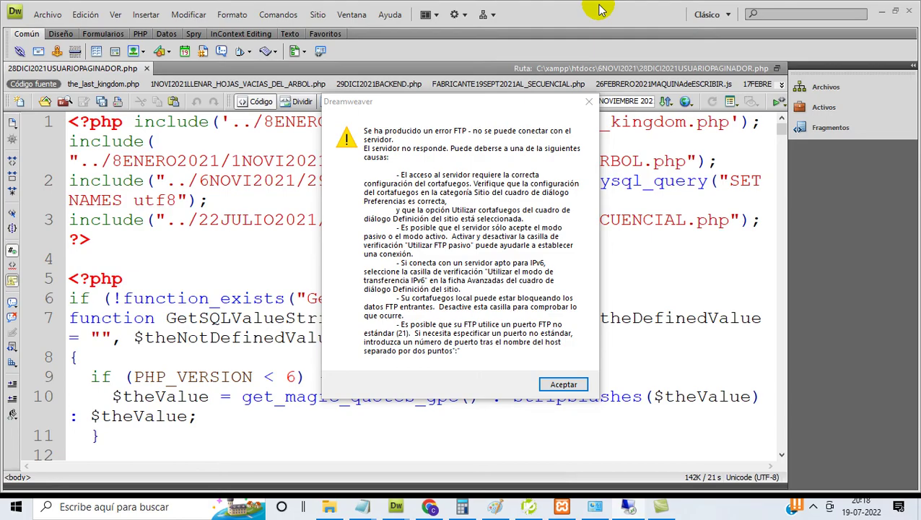
{"action": "left_click", "coordinate": [574, 387]}
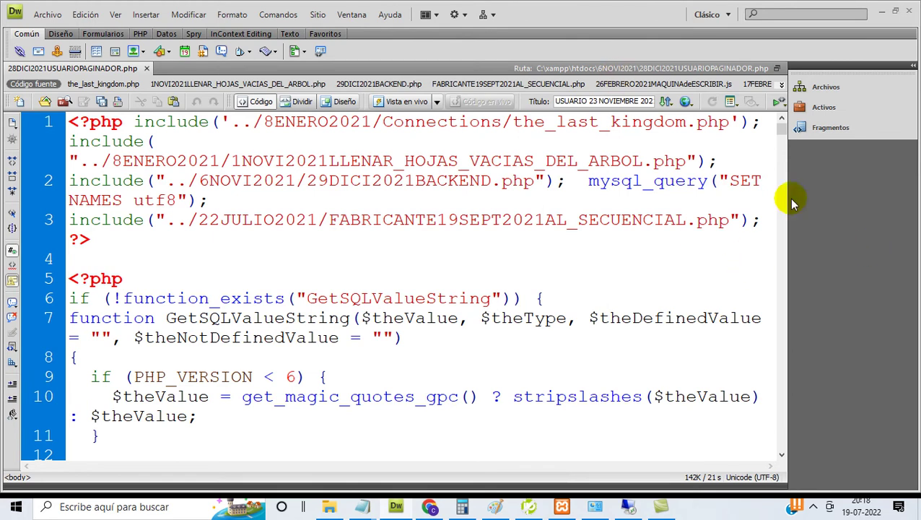
Open the site definition of 6NOVI2021 for editing and show its testing server settings
{"action": "left_click", "coordinate": [318, 14]}
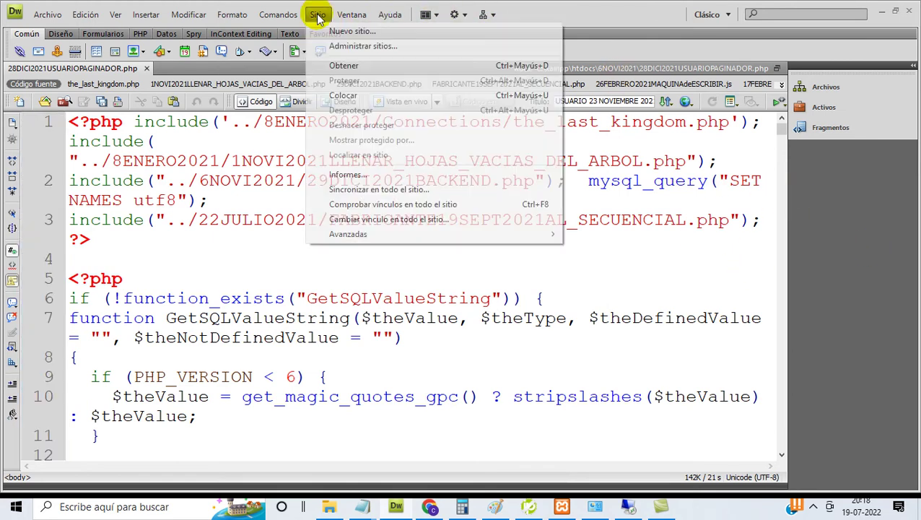
{"action": "left_click", "coordinate": [354, 45]}
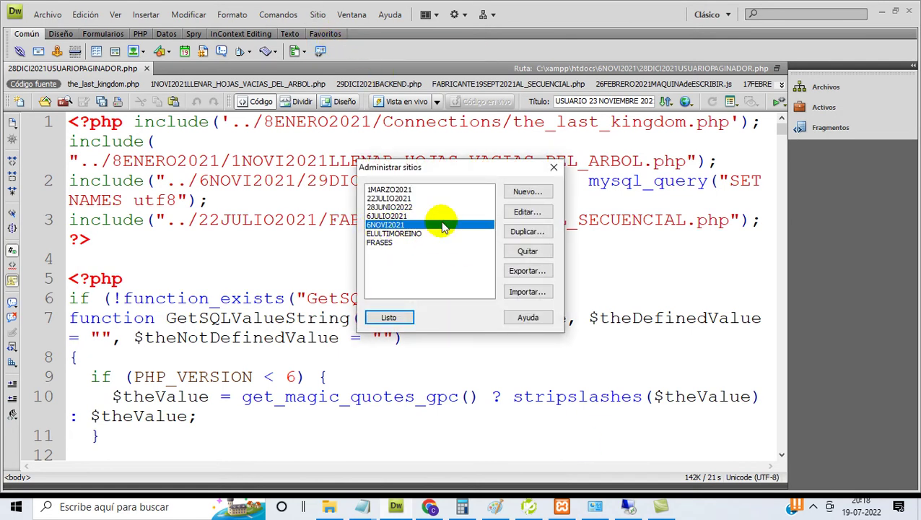
{"action": "left_click", "coordinate": [520, 211]}
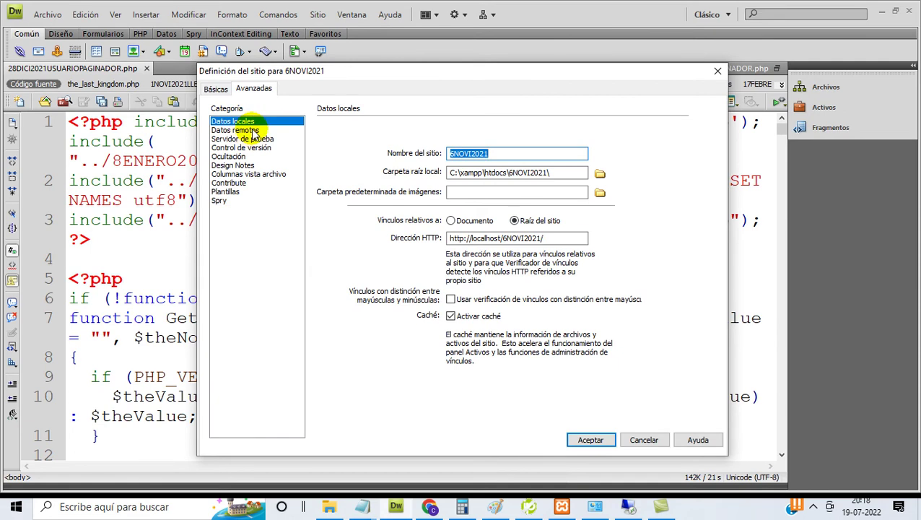
{"action": "left_click", "coordinate": [558, 240]}
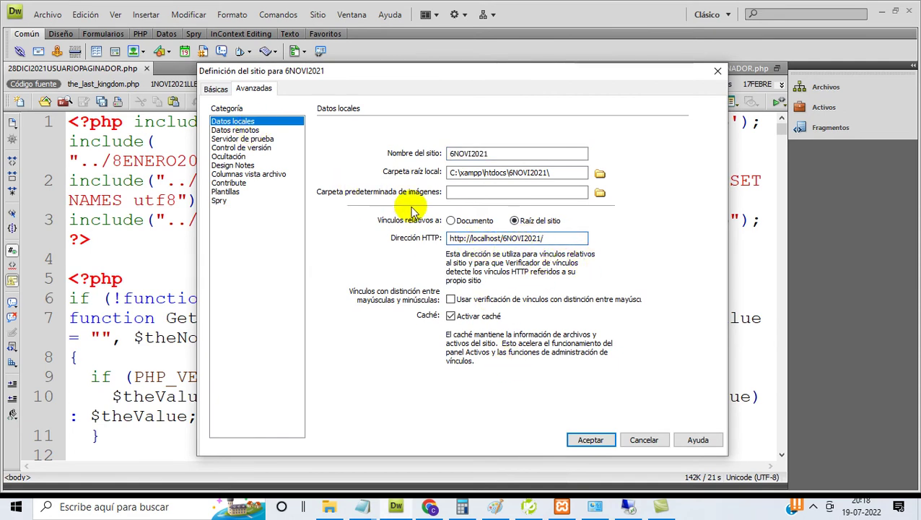
{"action": "left_click", "coordinate": [243, 138]}
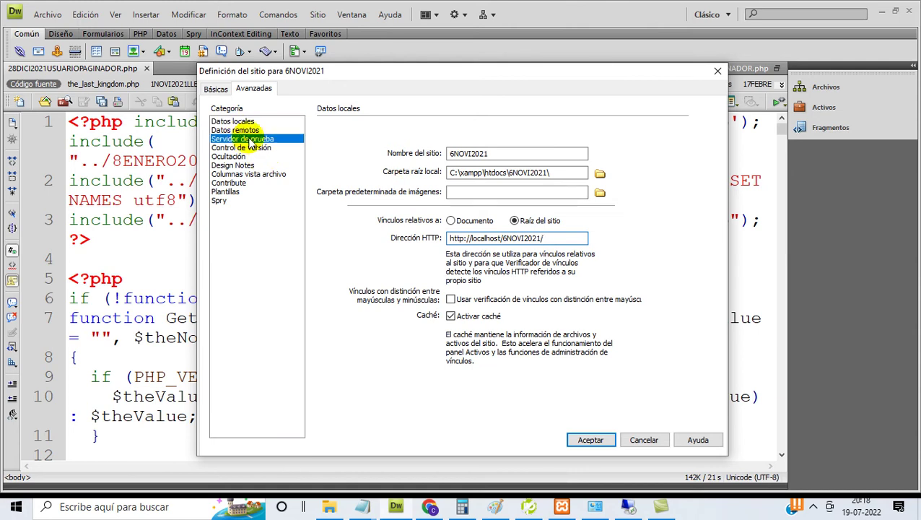
Examine the testing server's URL prefix, server model, access type, FTP server address and user name, keeping FTP as the access type
{"action": "left_click", "coordinate": [482, 316]}
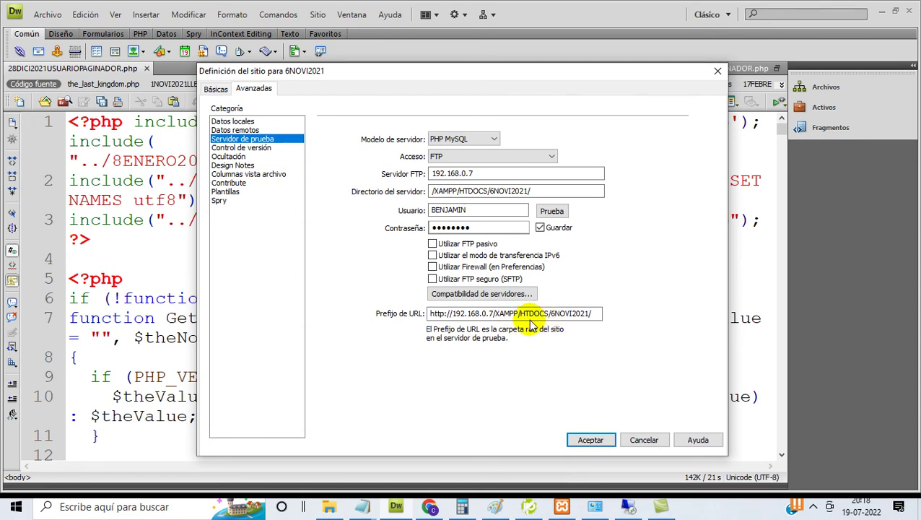
{"action": "left_click_drag", "start_coordinate": [591, 314], "coordinate": [549, 315]}
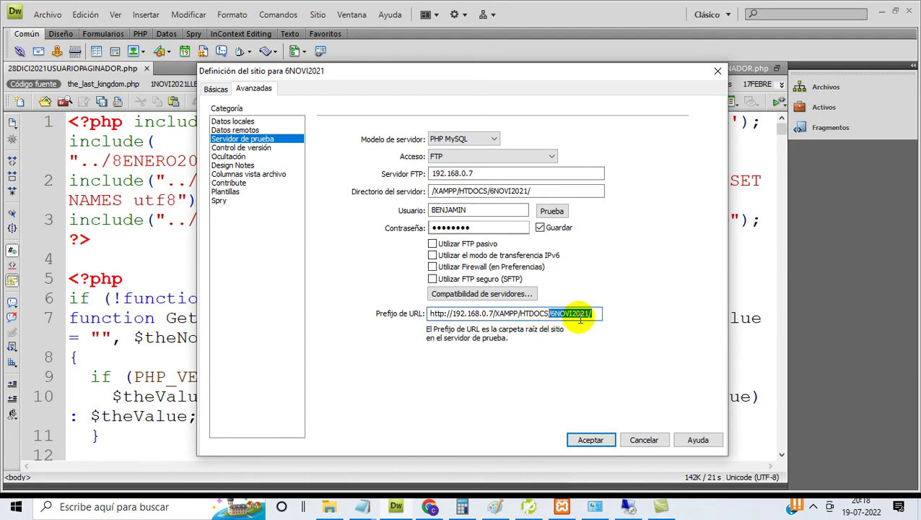
{"action": "left_click", "coordinate": [478, 172]}
{"action": "left_click", "coordinate": [503, 156]}
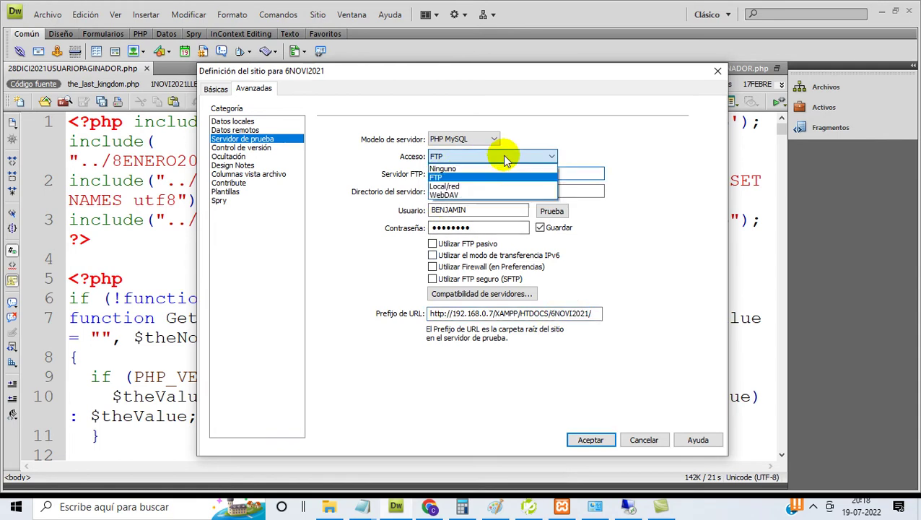
{"action": "left_click", "coordinate": [504, 156]}
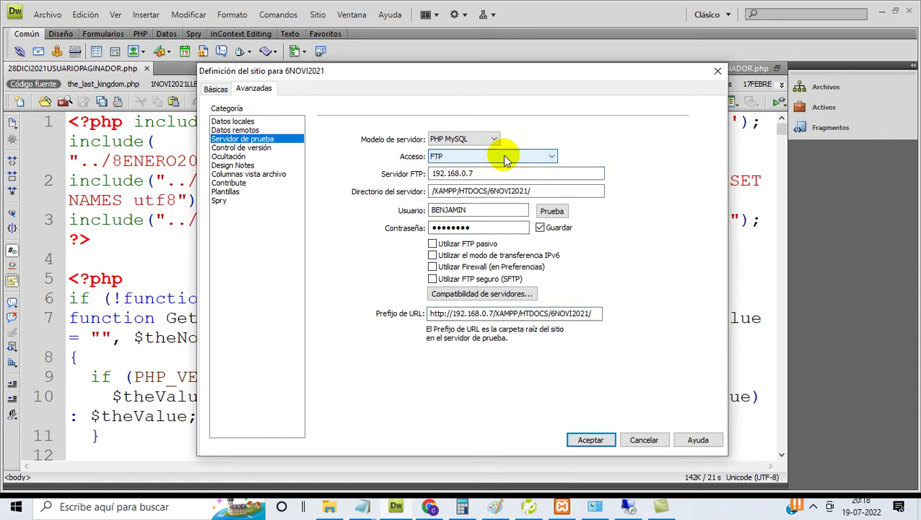
{"action": "left_click", "coordinate": [487, 141]}
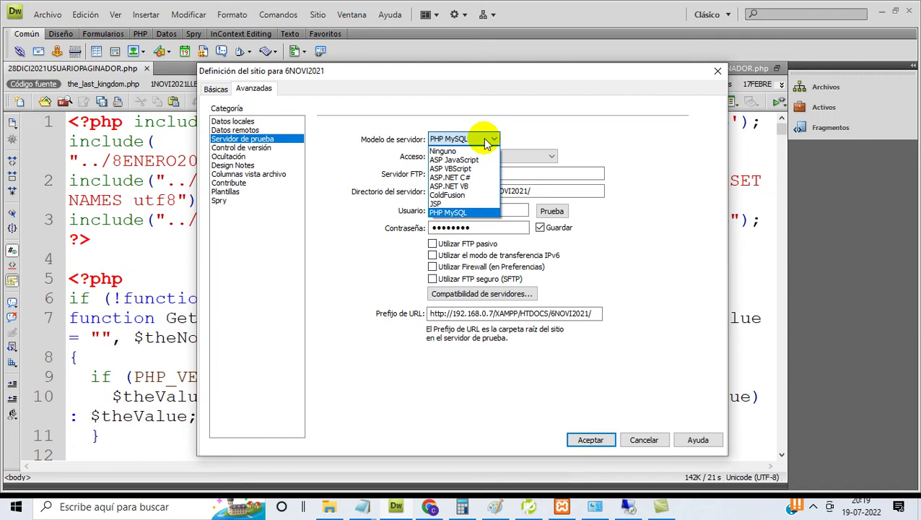
{"action": "left_click", "coordinate": [488, 141]}
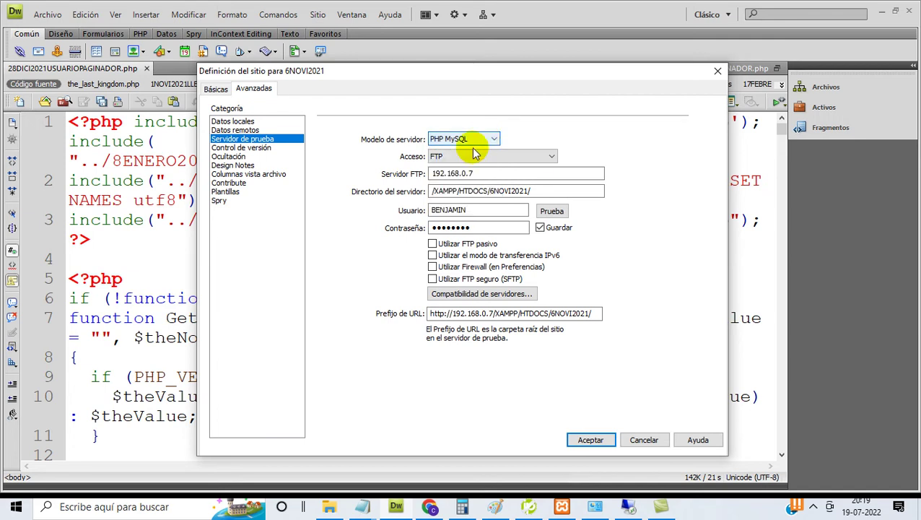
{"action": "left_click", "coordinate": [477, 158]}
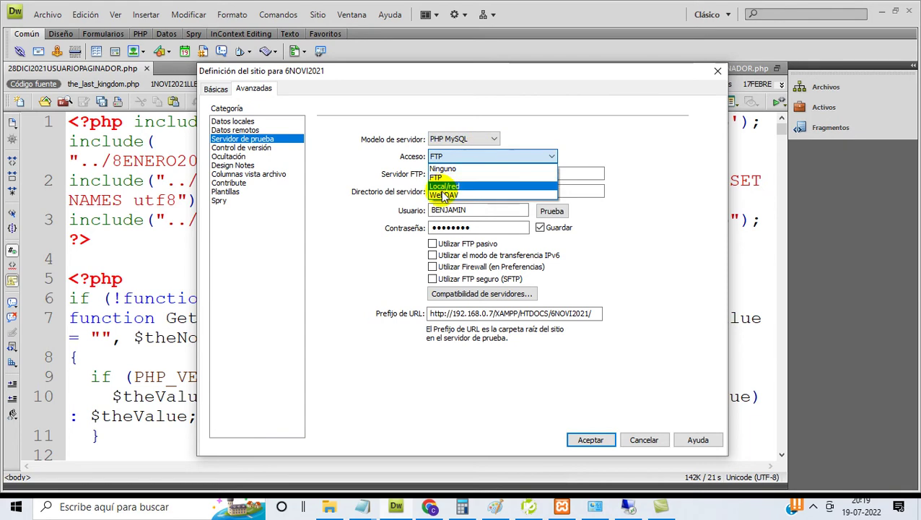
{"action": "left_click", "coordinate": [482, 177]}
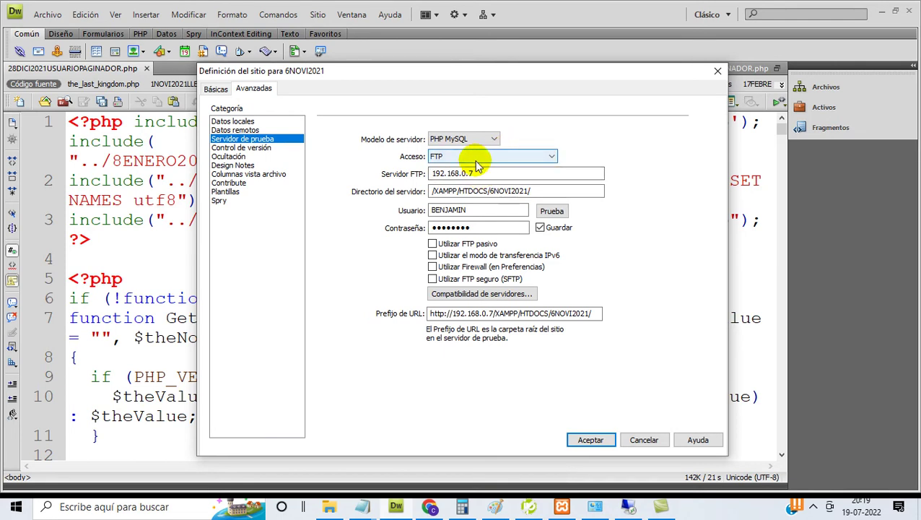
{"action": "left_click", "coordinate": [491, 175]}
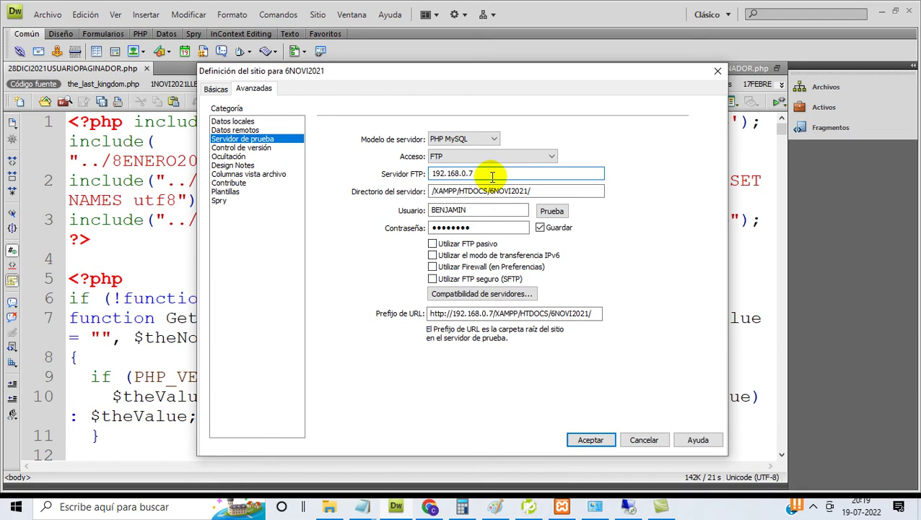
{"action": "left_click", "coordinate": [485, 213]}
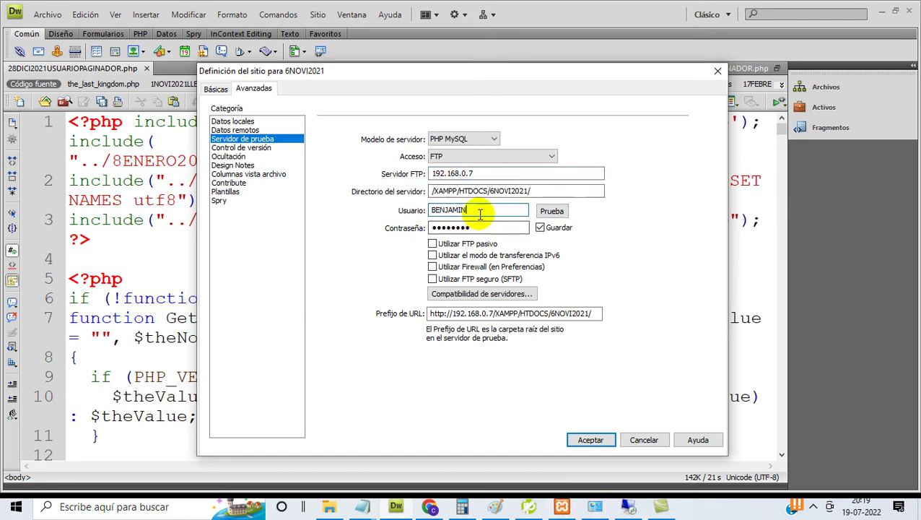
Switch to the venus remote desktop and open the FileZilla administration login, with always connecting to this server turned off
{"action": "left_click", "coordinate": [628, 505]}
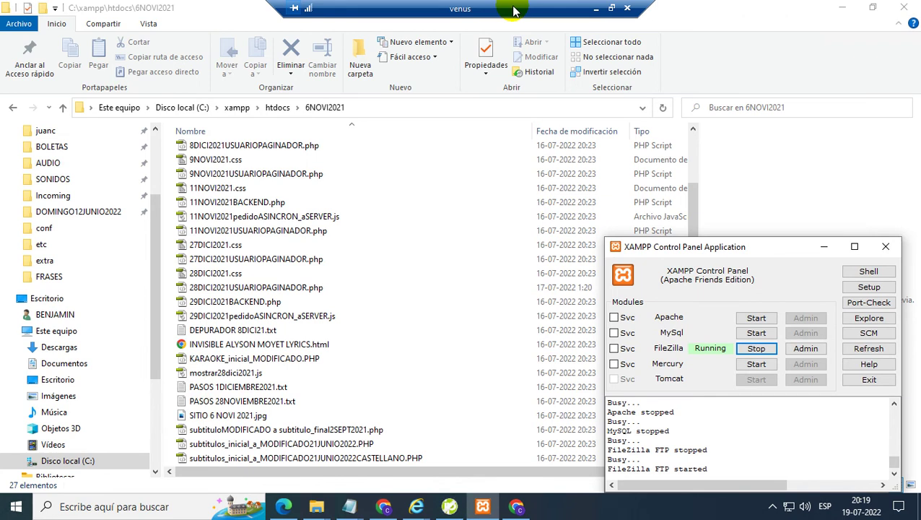
{"action": "left_click", "coordinate": [806, 349]}
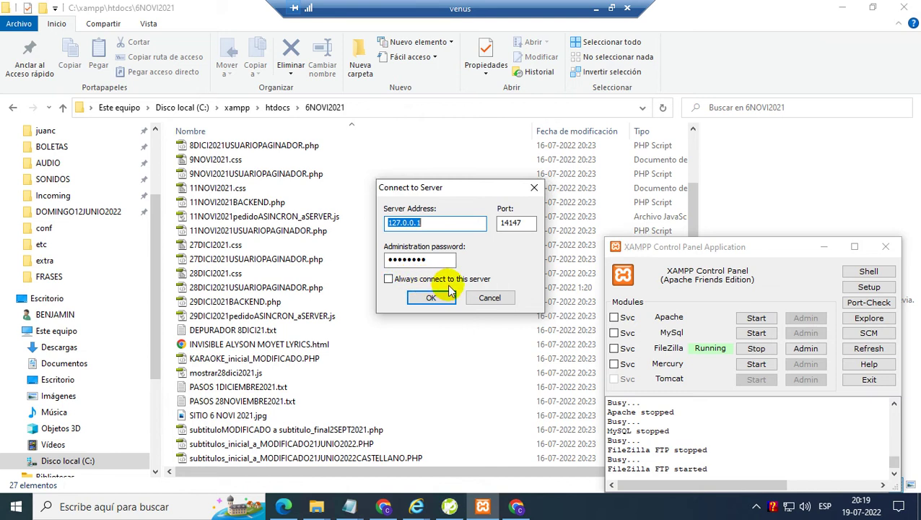
{"action": "left_click", "coordinate": [395, 283]}
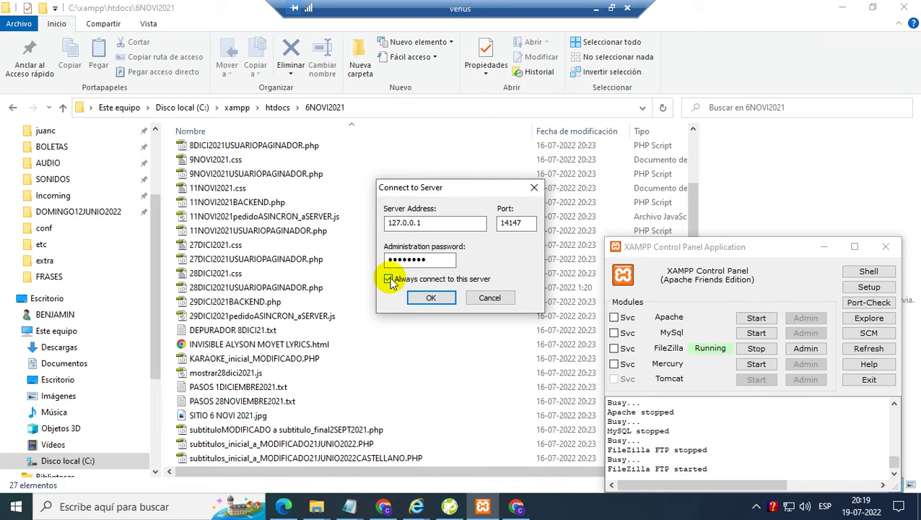
{"action": "left_click", "coordinate": [389, 280]}
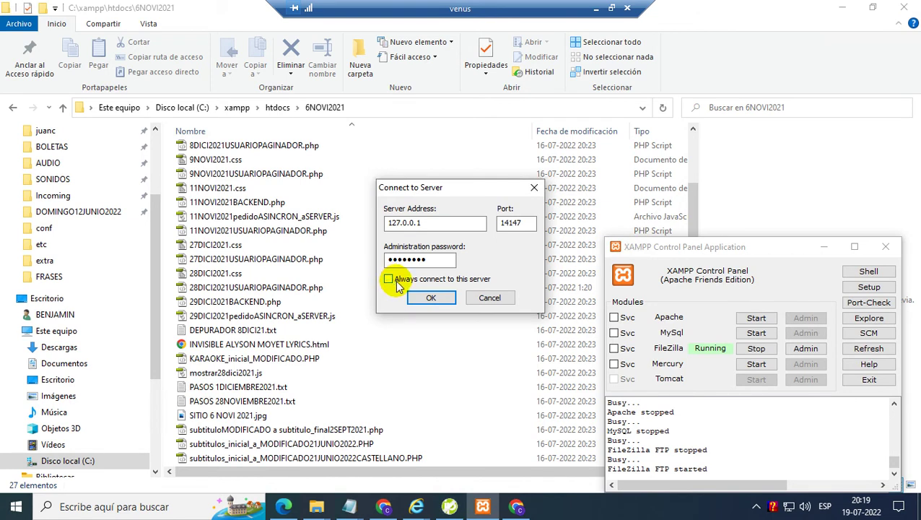
Examine the administration password, port and server address fields of the FileZilla server login
{"action": "left_click", "coordinate": [439, 260]}
{"action": "left_click", "coordinate": [522, 224]}
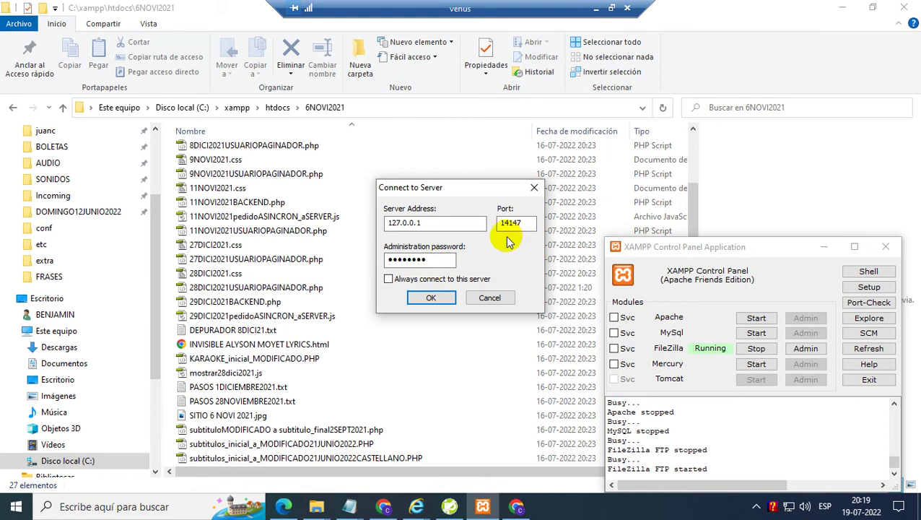
{"action": "double_click", "coordinate": [526, 222]}
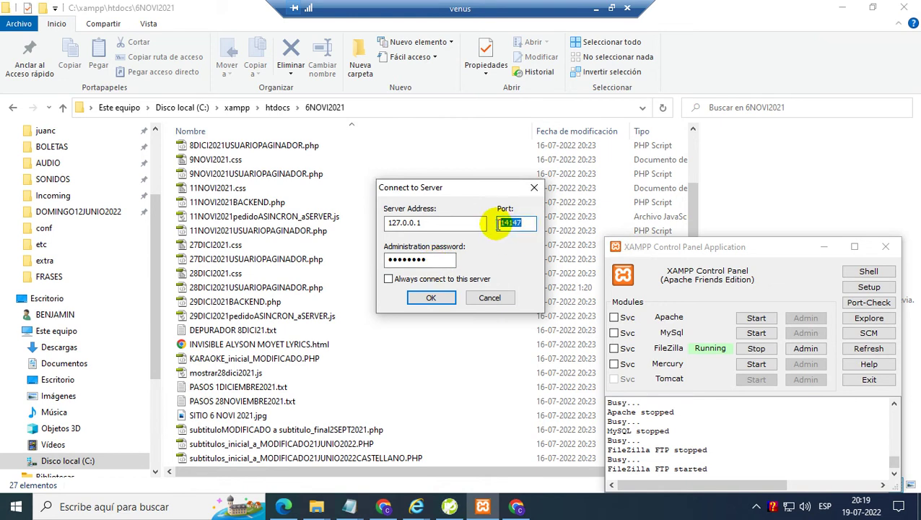
{"action": "left_click", "coordinate": [526, 223]}
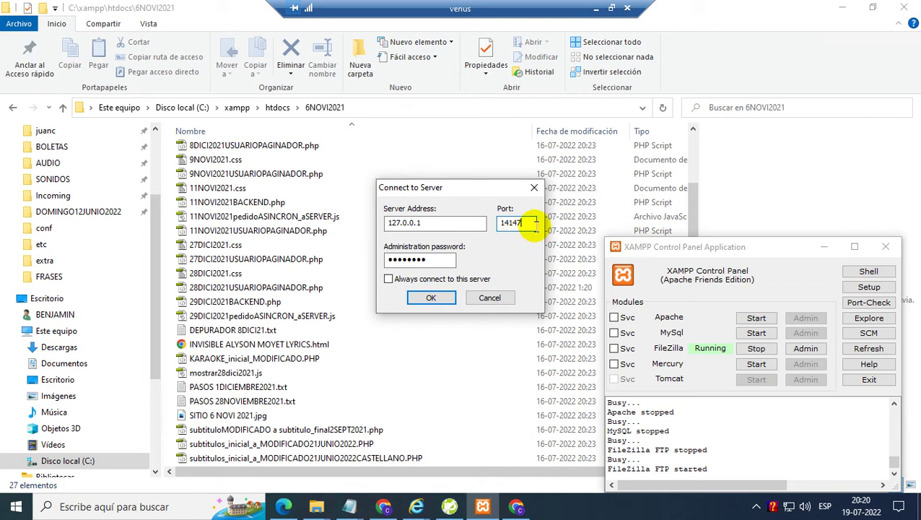
{"action": "left_click_drag", "start_coordinate": [534, 224], "coordinate": [369, 222]}
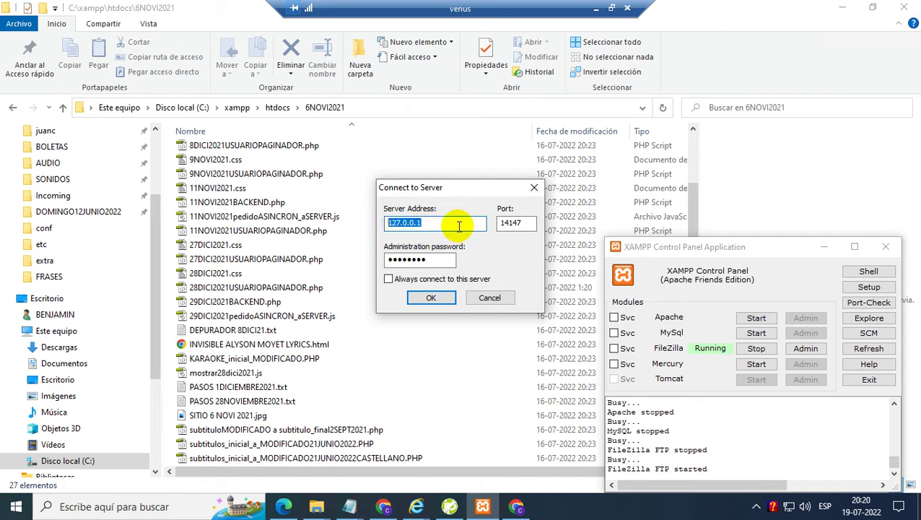
{"action": "left_click", "coordinate": [460, 226]}
{"action": "left_click_drag", "start_coordinate": [459, 226], "coordinate": [349, 221]}
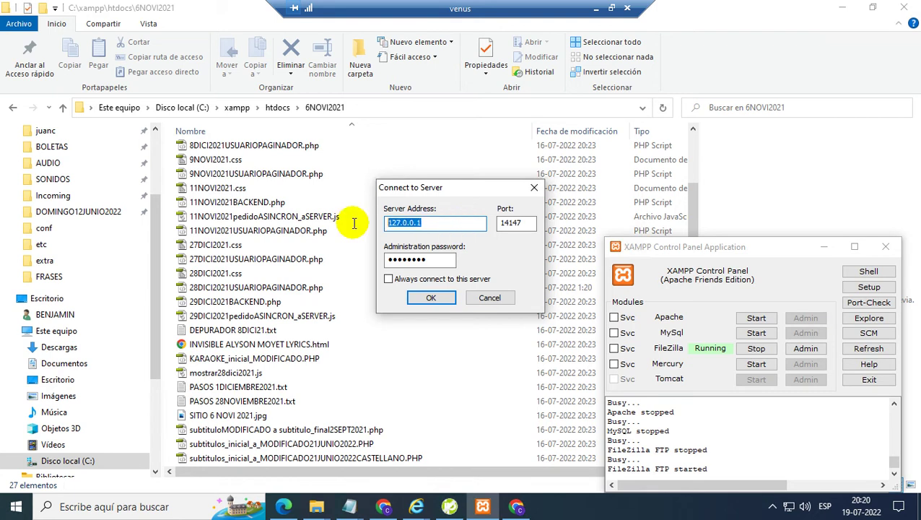
{"action": "left_click", "coordinate": [441, 222]}
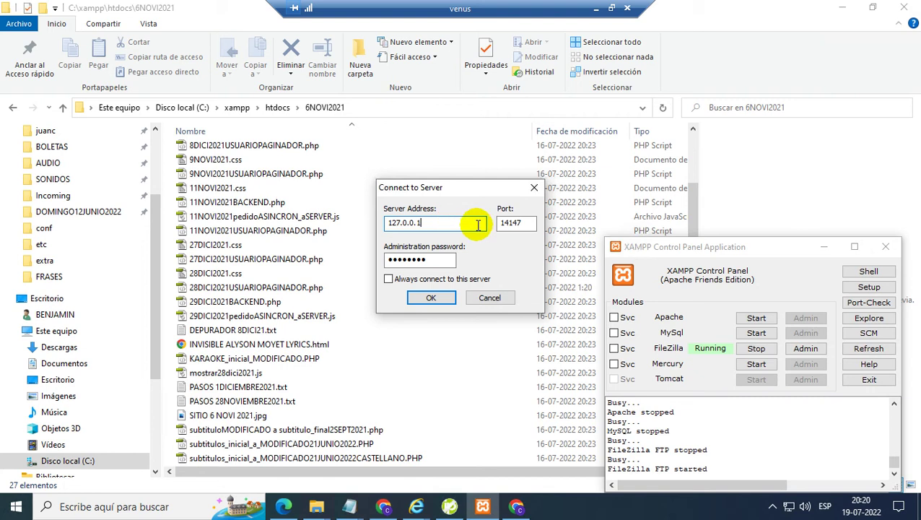
{"action": "double_click", "coordinate": [448, 223]}
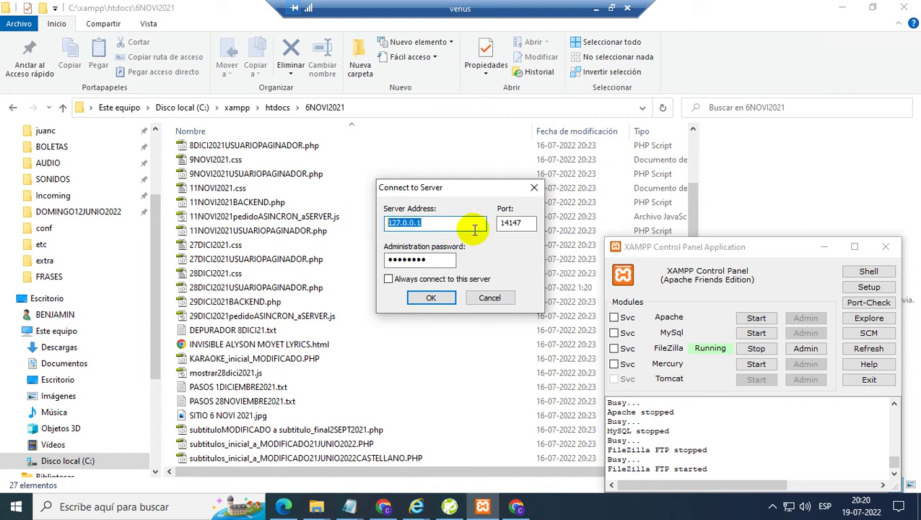
{"action": "left_click", "coordinate": [445, 223]}
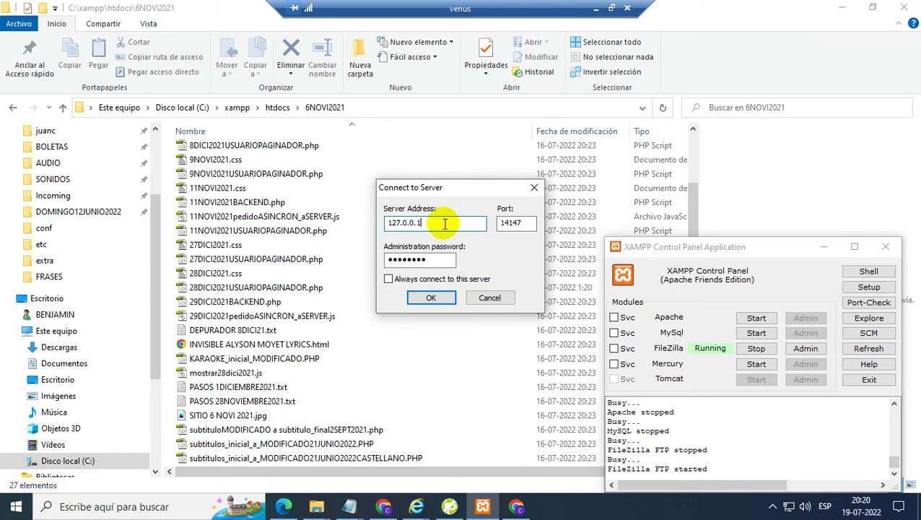
Connect to the FileZilla server and show the shared folders of the existing FTP user account
{"action": "left_click", "coordinate": [431, 299]}
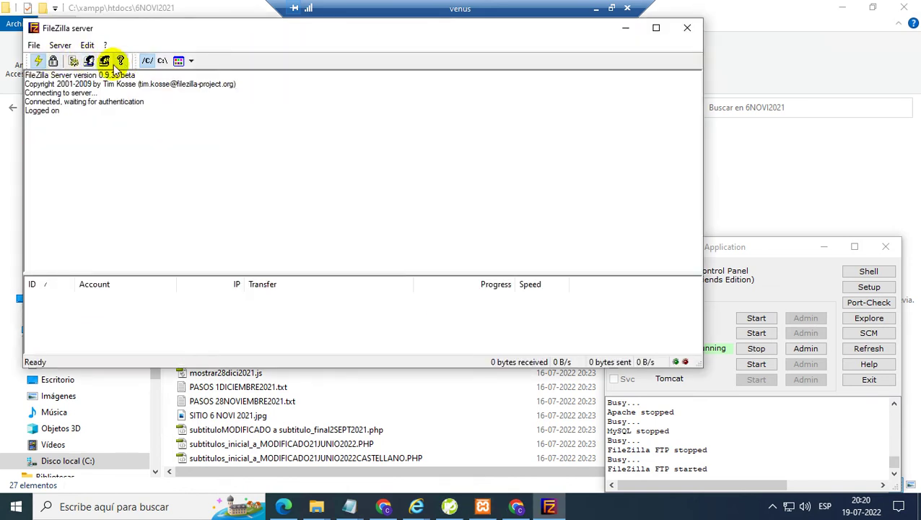
{"action": "left_click", "coordinate": [90, 62]}
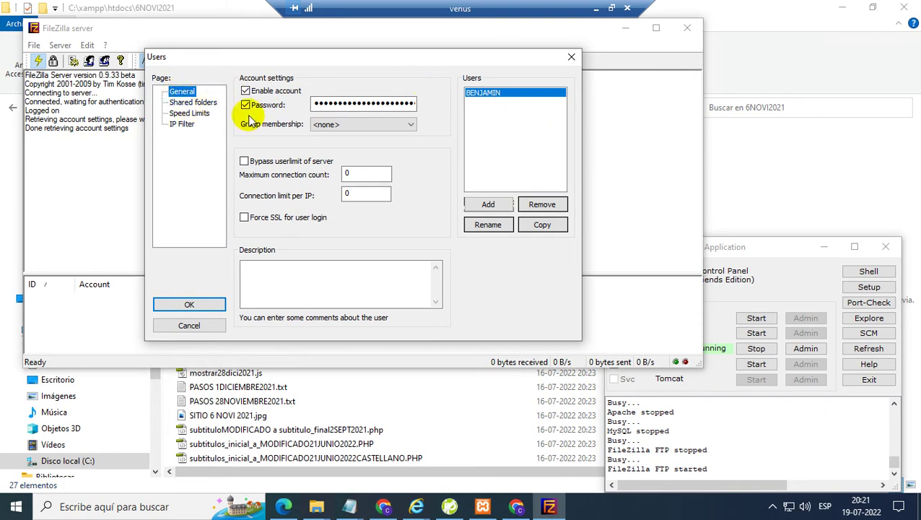
{"action": "left_click", "coordinate": [193, 102]}
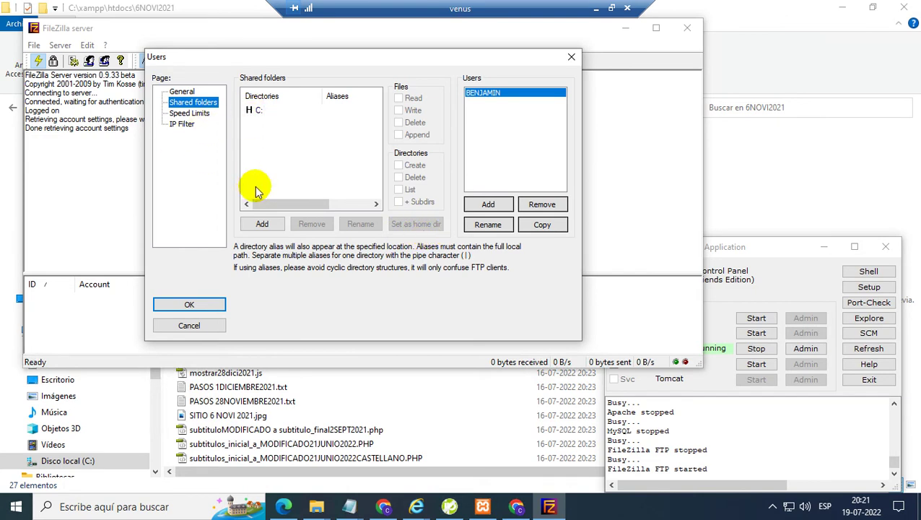
{"action": "left_click", "coordinate": [262, 223]}
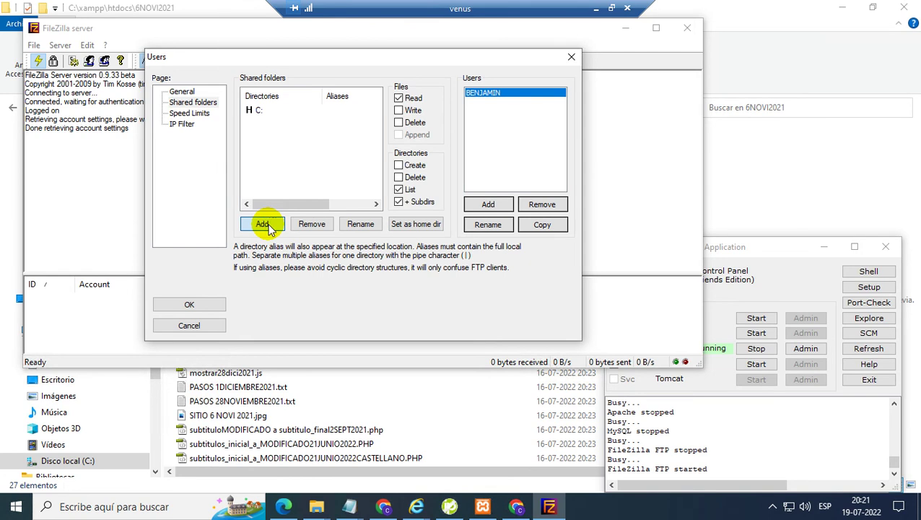
{"action": "left_click_drag", "start_coordinate": [455, 211], "coordinate": [456, 266]}
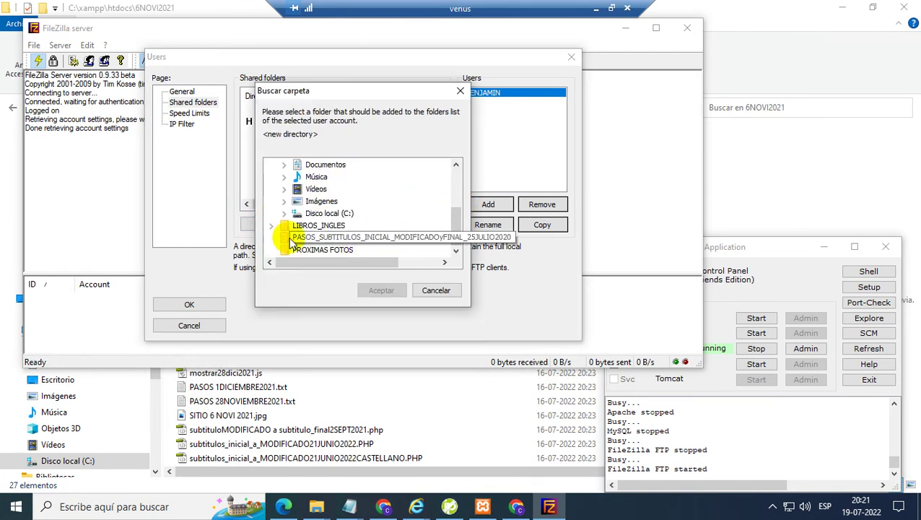
{"action": "left_click", "coordinate": [310, 213]}
{"action": "left_click", "coordinate": [426, 290]}
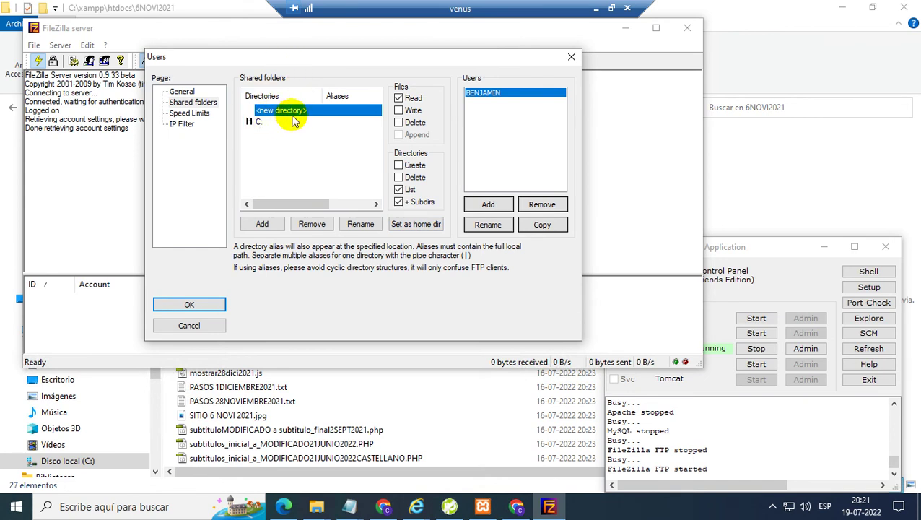
{"action": "left_click", "coordinate": [325, 225]}
Check the file and directory permissions of the home directory C: and confirm the user's account settings
{"action": "left_click", "coordinate": [254, 113]}
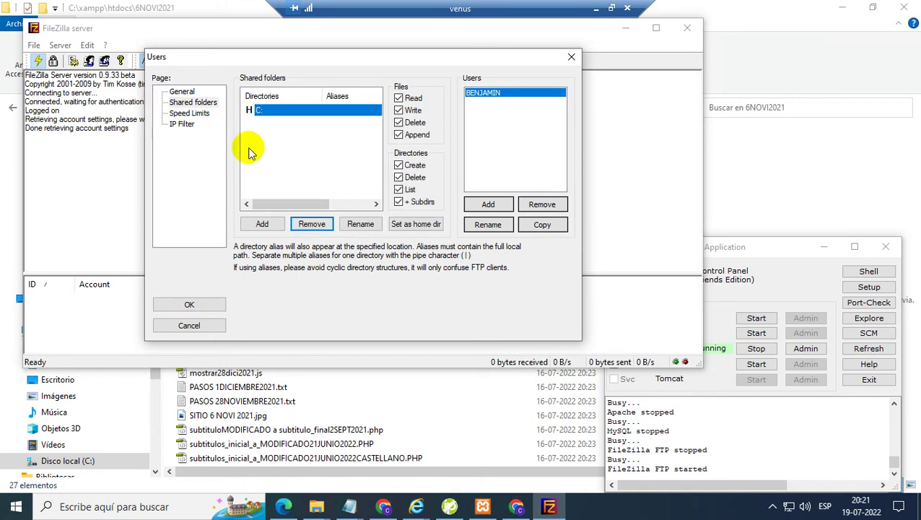
{"action": "left_click", "coordinate": [206, 304]}
Open the FileZilla Server options and examine the general, file transfer compression and SSL/TLS settings
{"action": "left_click", "coordinate": [74, 62]}
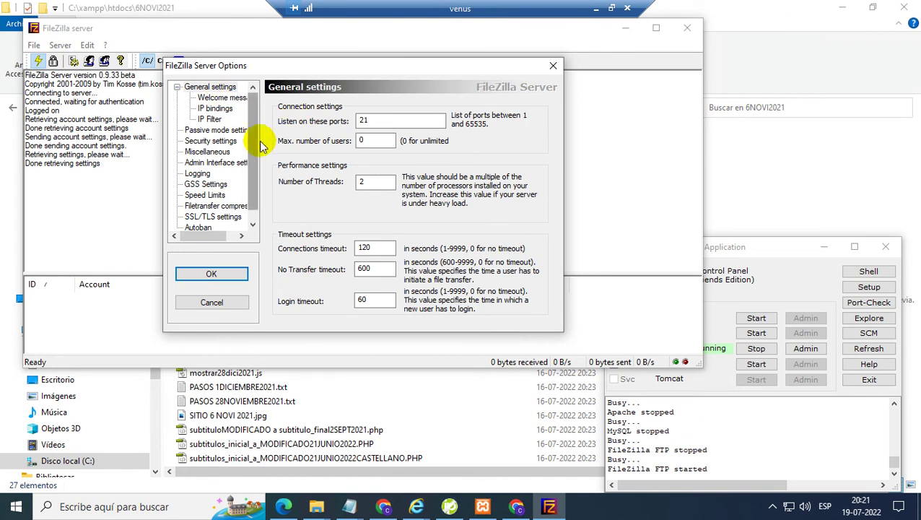
{"action": "left_click", "coordinate": [252, 225]}
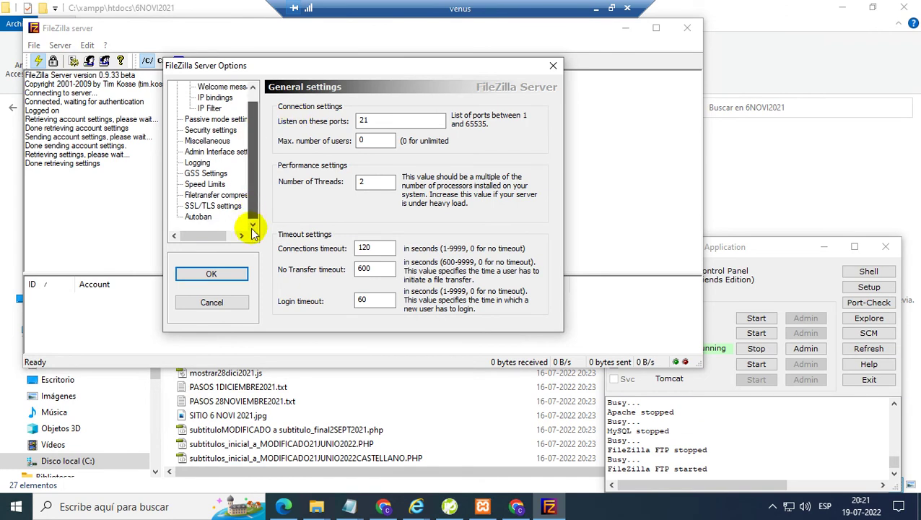
{"action": "left_click", "coordinate": [213, 197]}
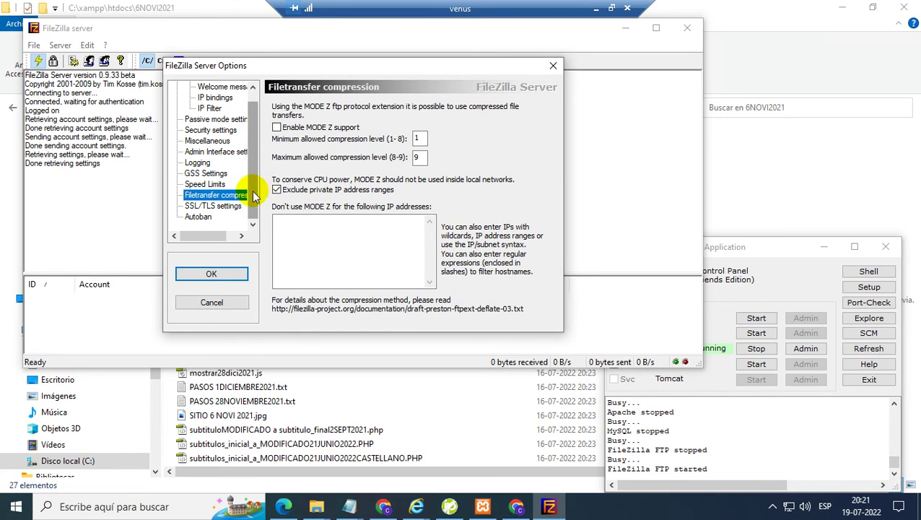
{"action": "left_click", "coordinate": [209, 207]}
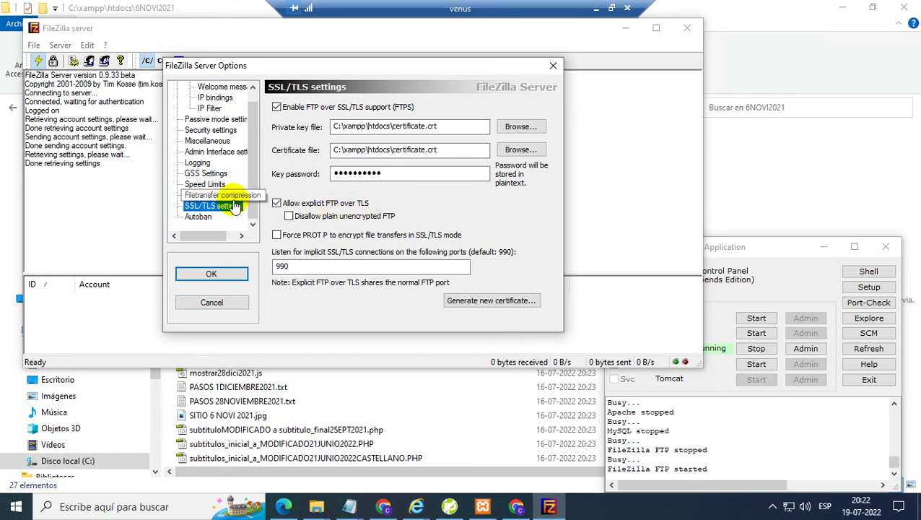
{"action": "scroll", "coordinate": [224, 177], "scroll_direction": "up", "scroll_amount": 1}
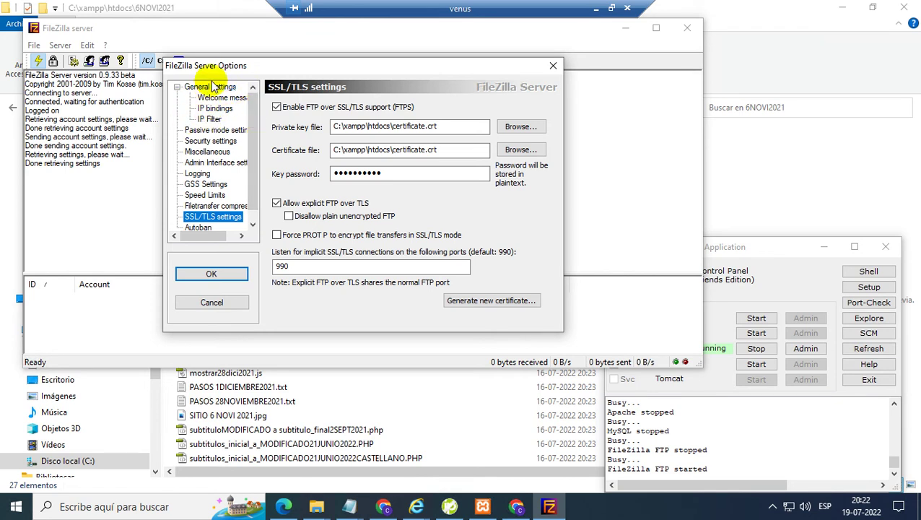
Examine the admin interface port along with the GSS, logging, speed limit and SSL/TLS option pages
{"action": "left_click", "coordinate": [216, 162]}
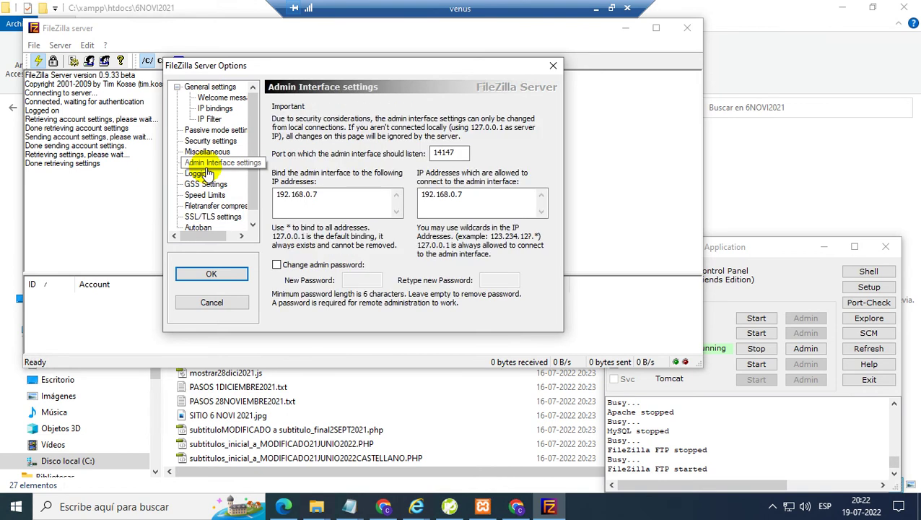
{"action": "left_click", "coordinate": [466, 152]}
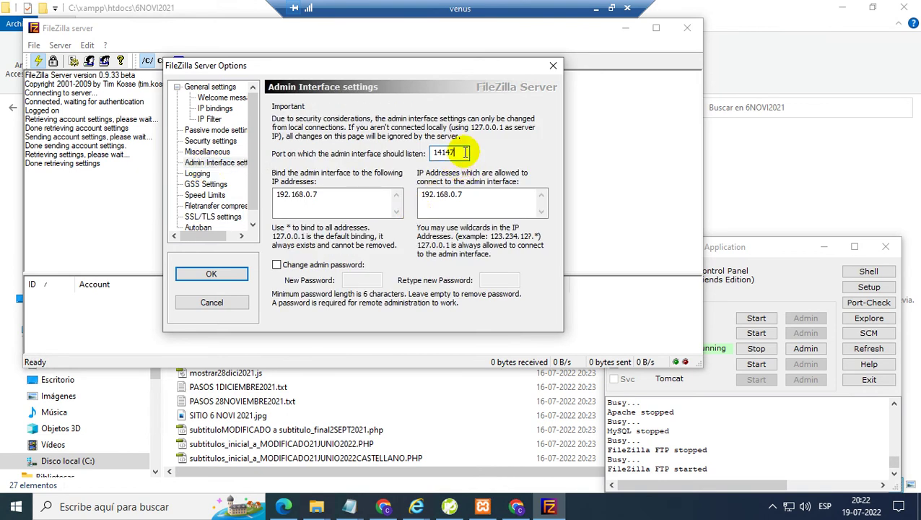
{"action": "left_click", "coordinate": [210, 186]}
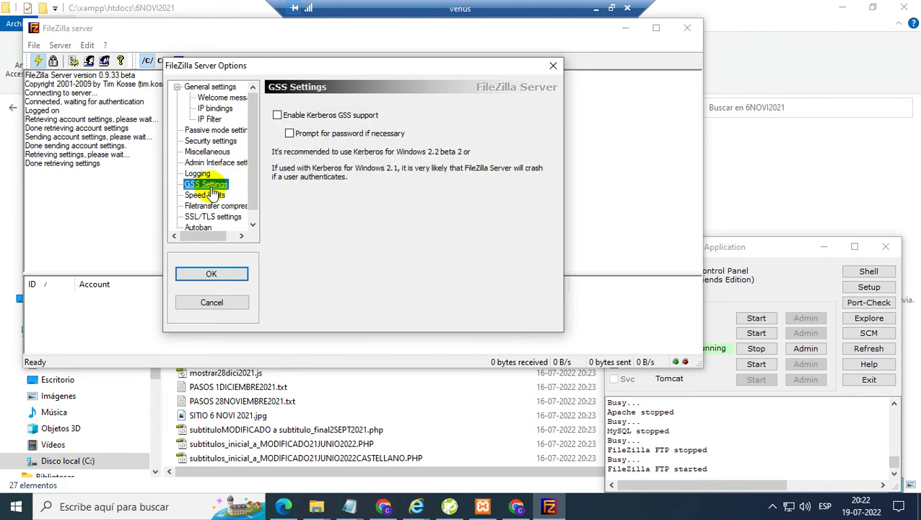
{"action": "left_click", "coordinate": [198, 175]}
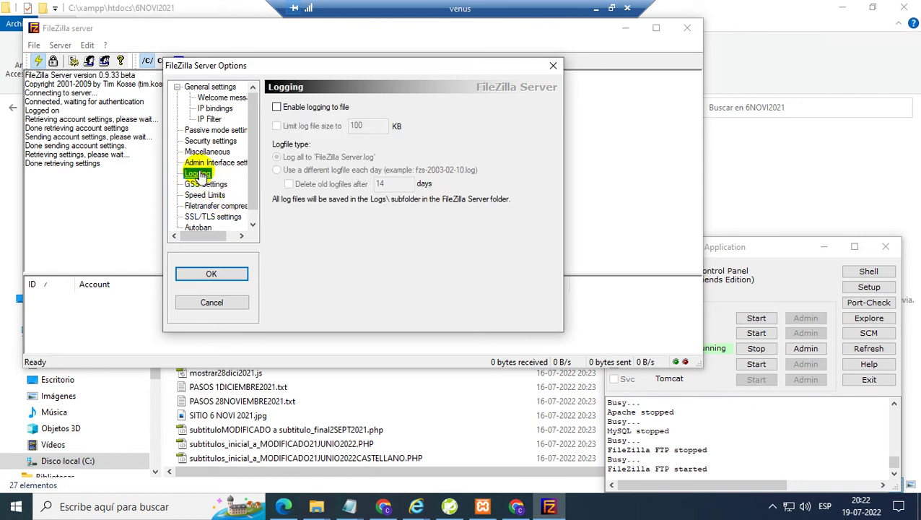
{"action": "left_click", "coordinate": [206, 184]}
{"action": "left_click", "coordinate": [205, 195]}
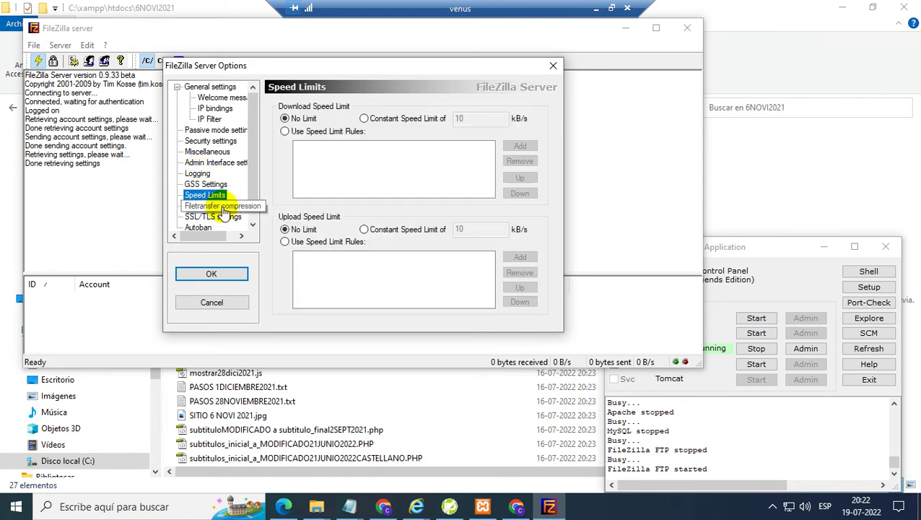
{"action": "left_click", "coordinate": [225, 208]}
{"action": "left_click", "coordinate": [230, 218]}
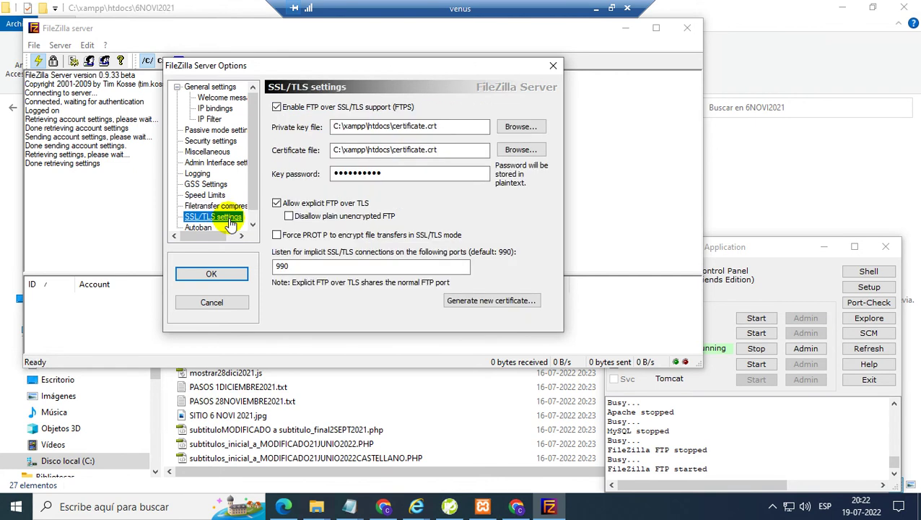
Go back through the server option pages and examine the admin interface's bound and allowed IP addresses
{"action": "left_click", "coordinate": [230, 208]}
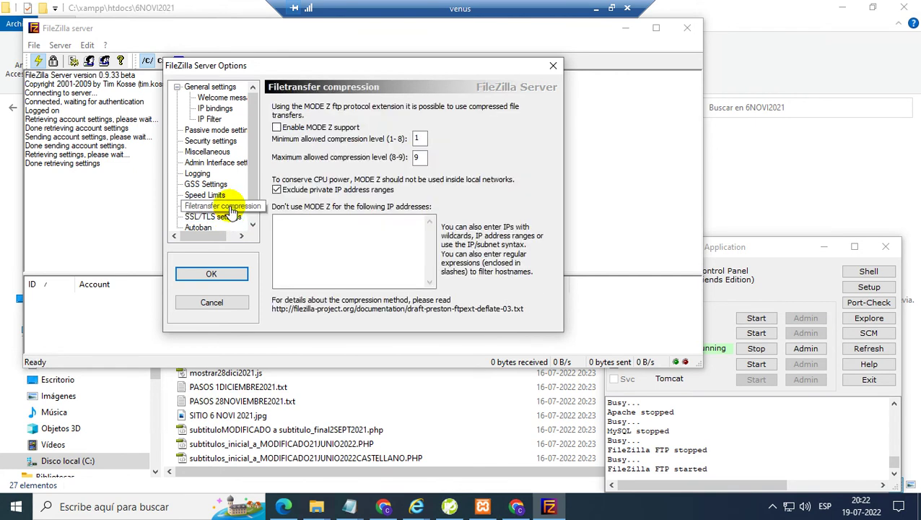
{"action": "left_click", "coordinate": [230, 218]}
{"action": "scroll", "coordinate": [238, 220], "scroll_direction": "down", "scroll_amount": 1}
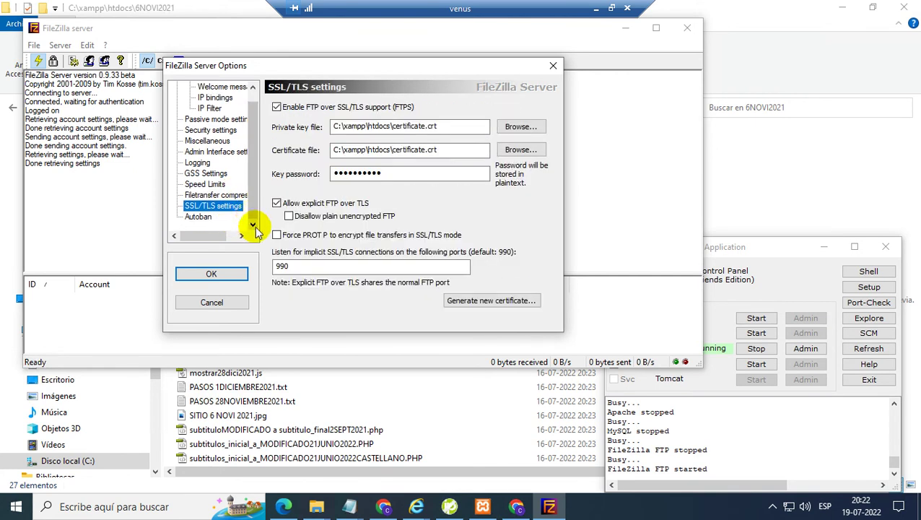
{"action": "left_click", "coordinate": [218, 196]}
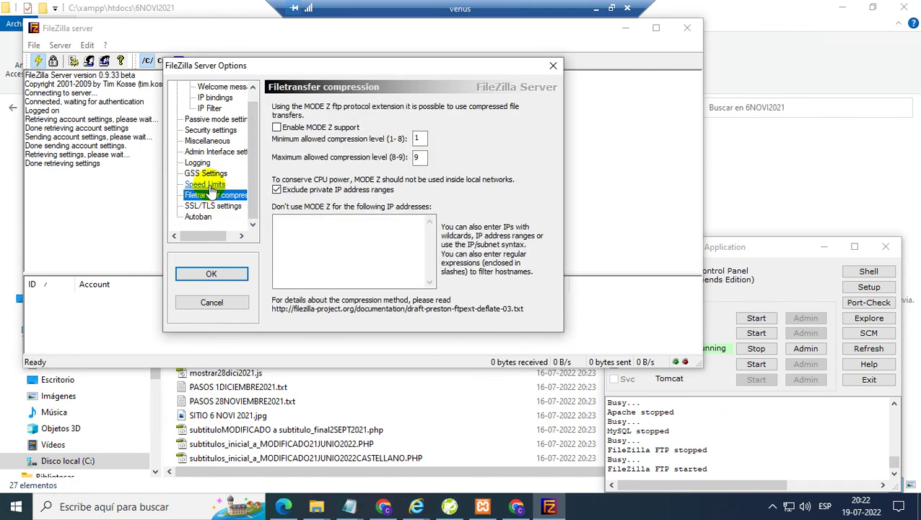
{"action": "left_click", "coordinate": [208, 186]}
{"action": "left_click", "coordinate": [205, 173]}
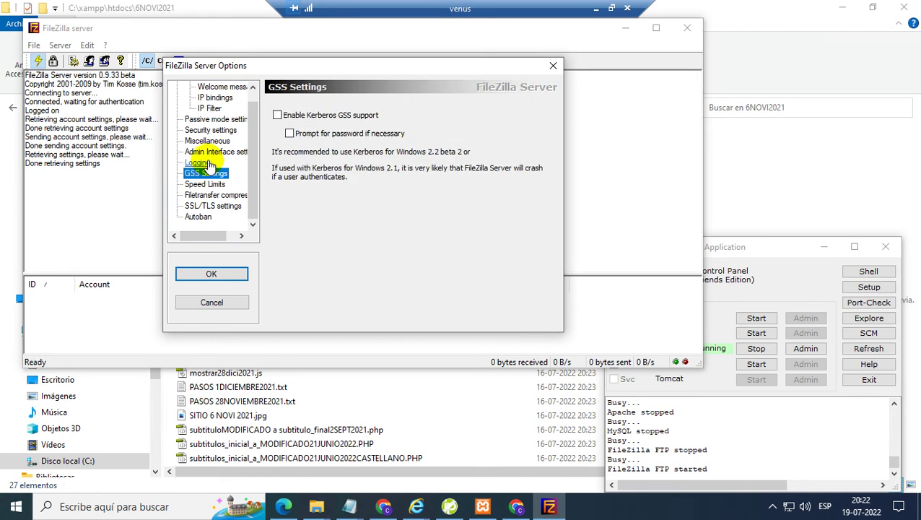
{"action": "left_click", "coordinate": [206, 164]}
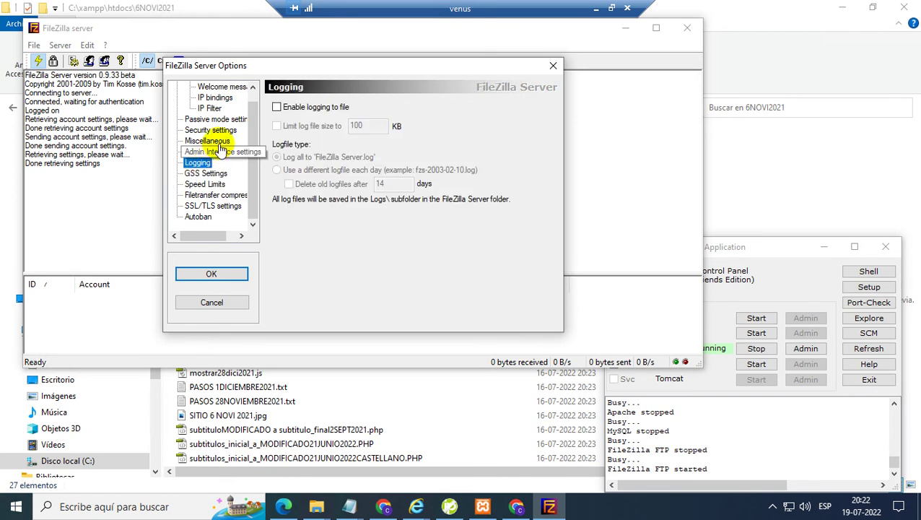
{"action": "left_click", "coordinate": [219, 152]}
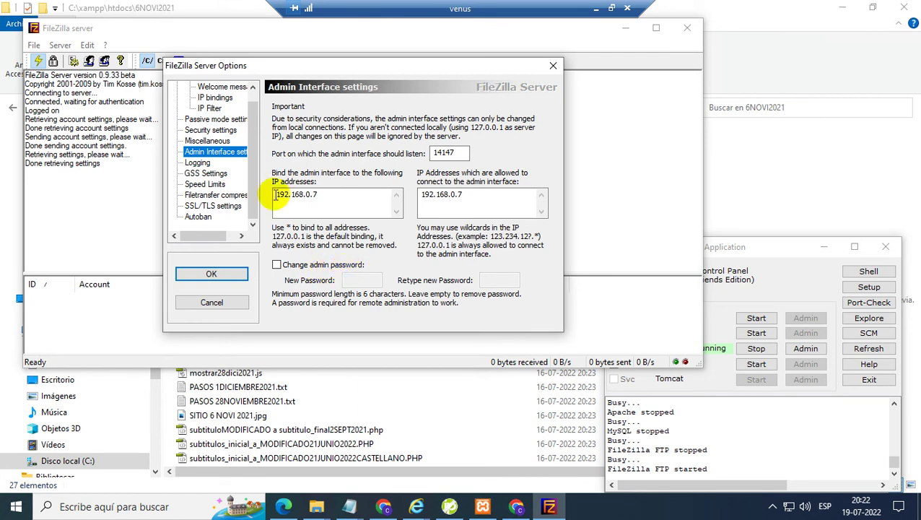
Examine the miscellaneous server options, including the buffer sizes, and return to the admin interface settings
{"action": "left_click", "coordinate": [222, 132]}
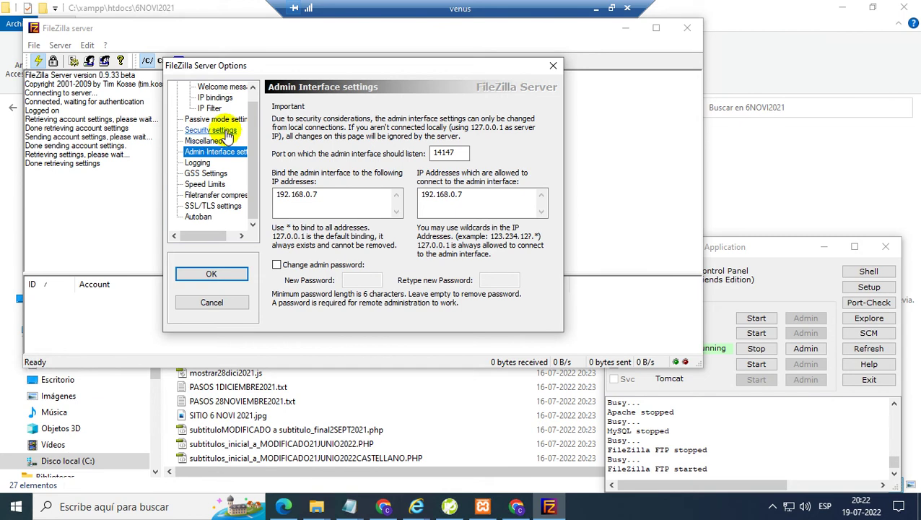
{"action": "left_click", "coordinate": [220, 141]}
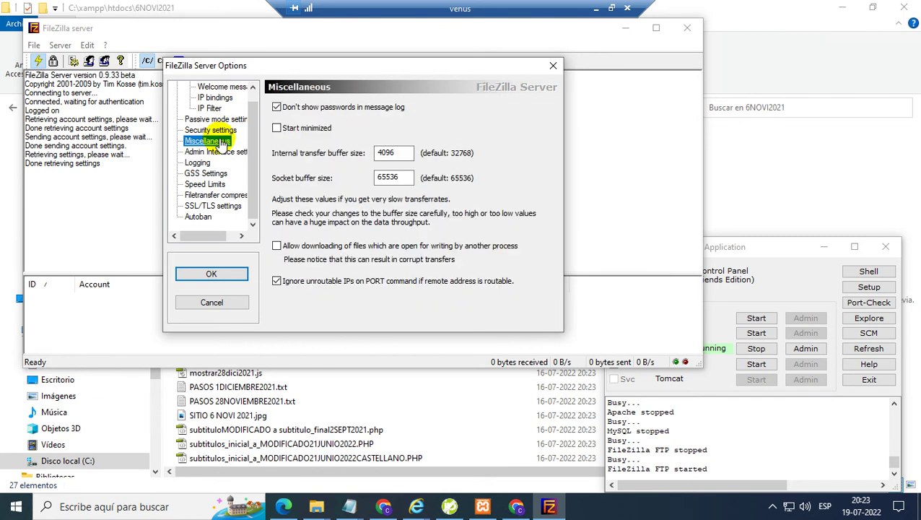
{"action": "left_click", "coordinate": [215, 152]}
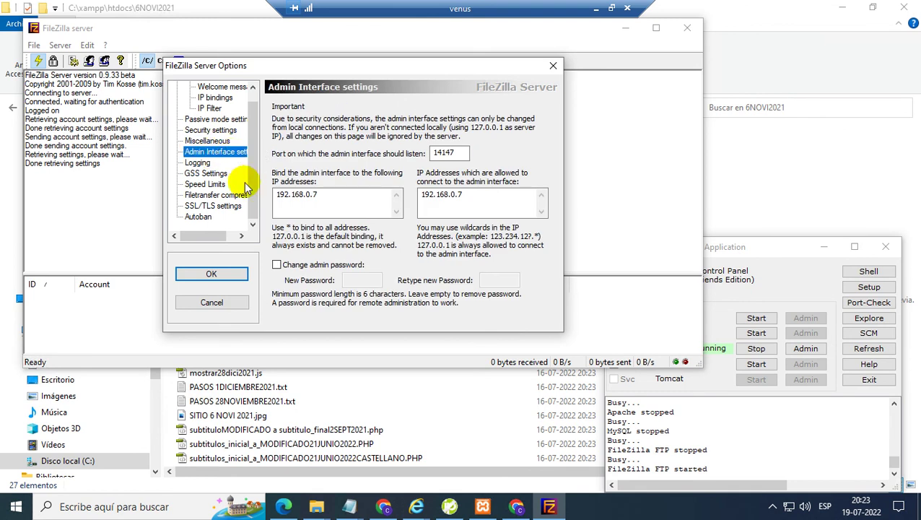
Review the SSL/TLS certificate file and implicit connection port, keep C:\xampp\htdocs\certificate.crt and 990, and save the server options
{"action": "left_click", "coordinate": [197, 163]}
{"action": "left_click", "coordinate": [206, 174]}
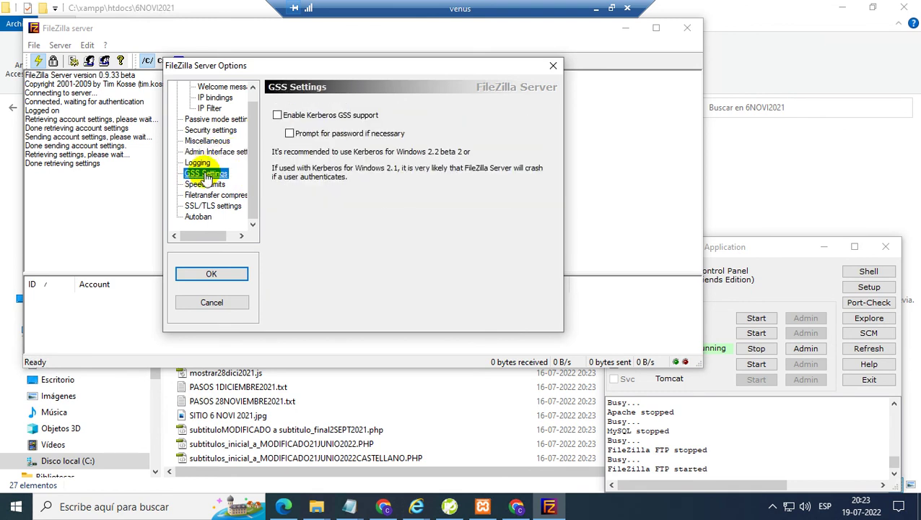
{"action": "left_click", "coordinate": [206, 185]}
{"action": "left_click", "coordinate": [211, 207]}
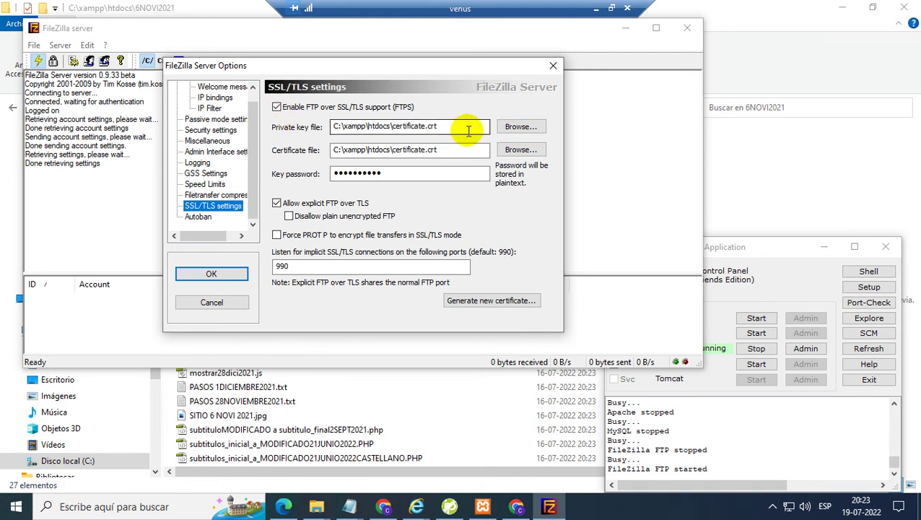
{"action": "left_click", "coordinate": [525, 151]}
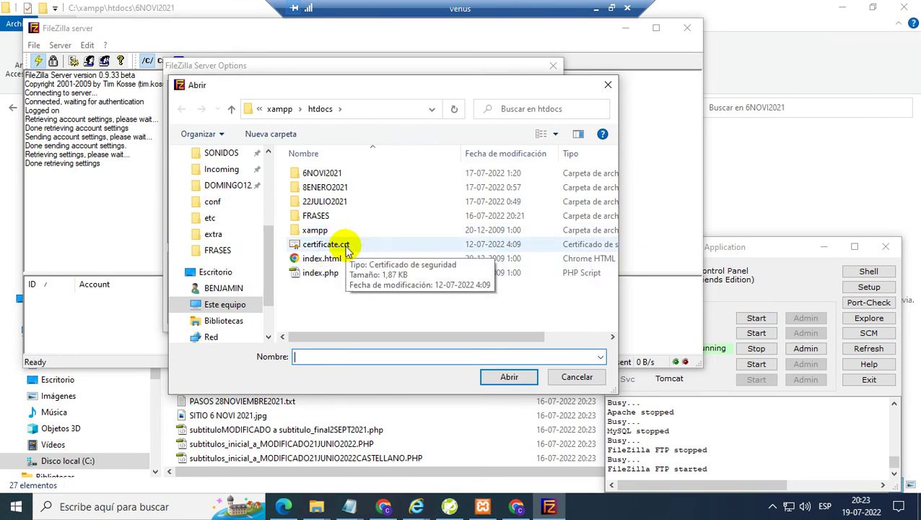
{"action": "left_click", "coordinate": [577, 377]}
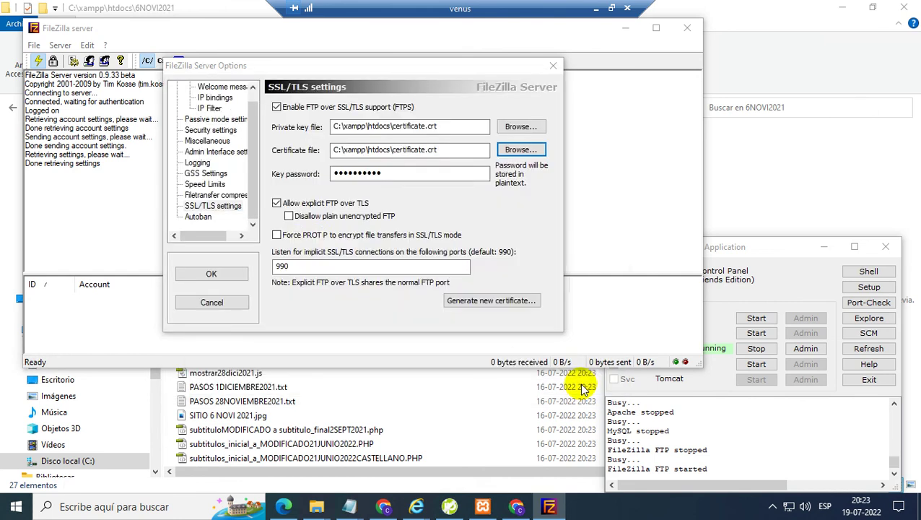
{"action": "left_click", "coordinate": [333, 267]}
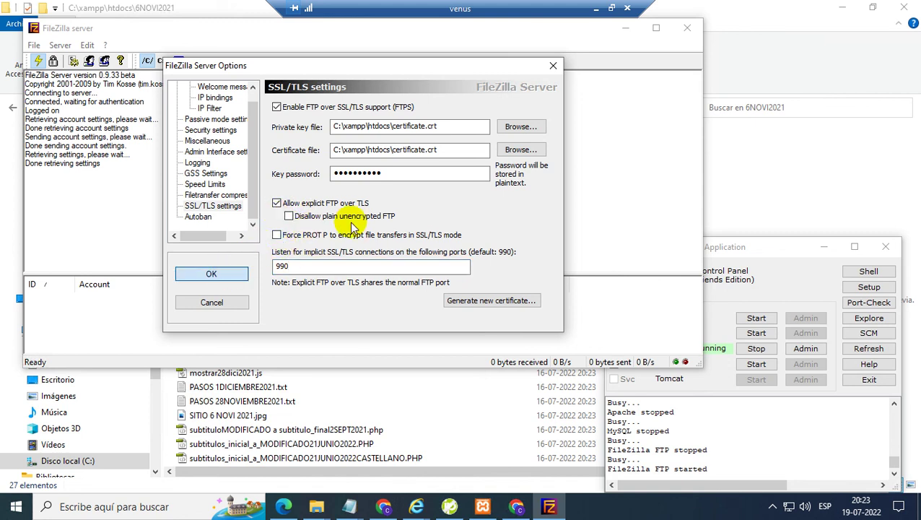
{"action": "left_click", "coordinate": [211, 273]}
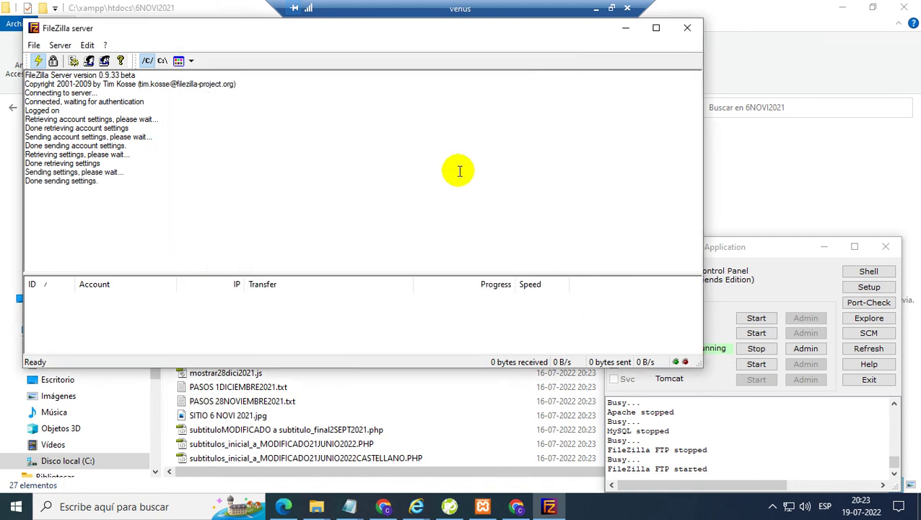
Minimize the FileZilla server window and restore it from the notification area of the remote desktop
{"action": "left_click", "coordinate": [629, 27]}
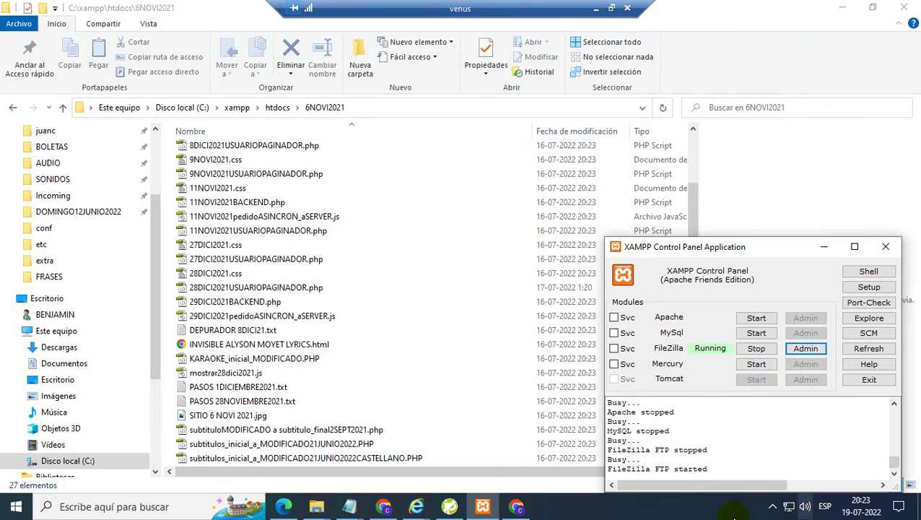
{"action": "left_click", "coordinate": [773, 509]}
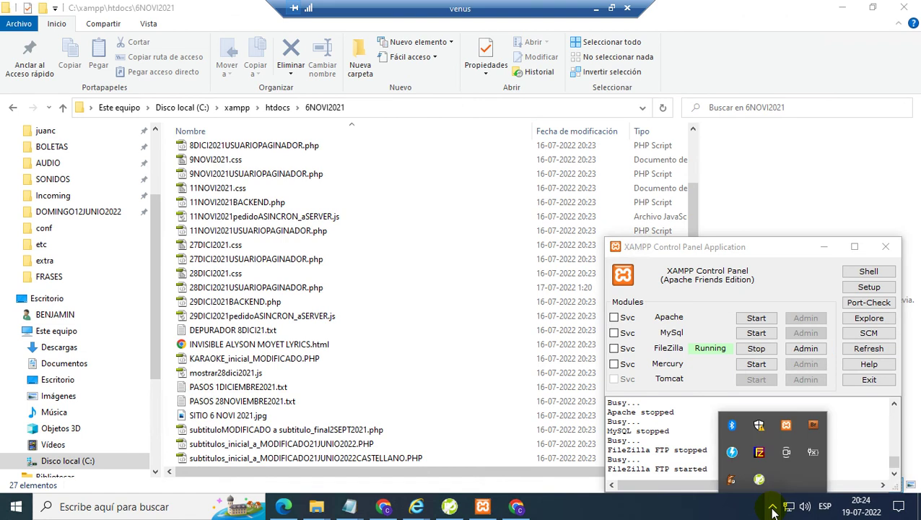
{"action": "double_click", "coordinate": [760, 455]}
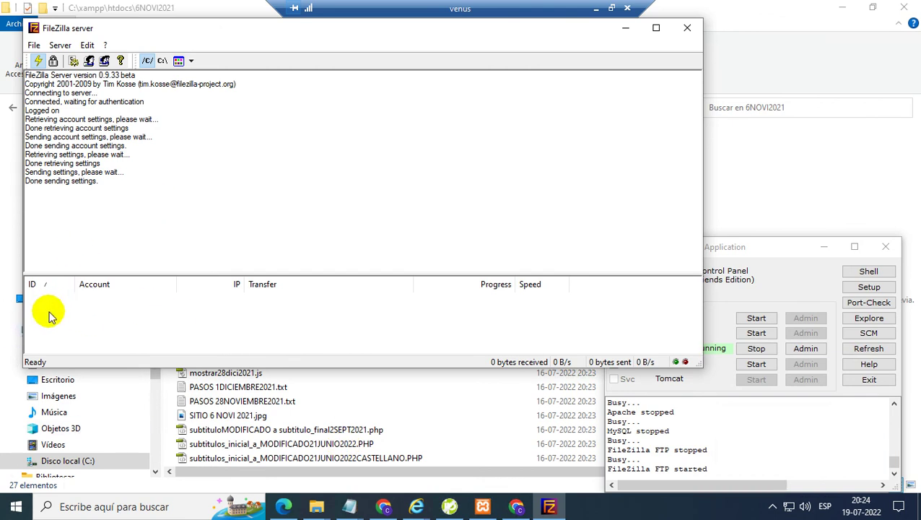
Switch from the remote desktop to Dreamweaver and test the testing server's FTP connection for 6NOVI2021, keeping the current URL prefix
{"action": "left_click", "coordinate": [597, 8]}
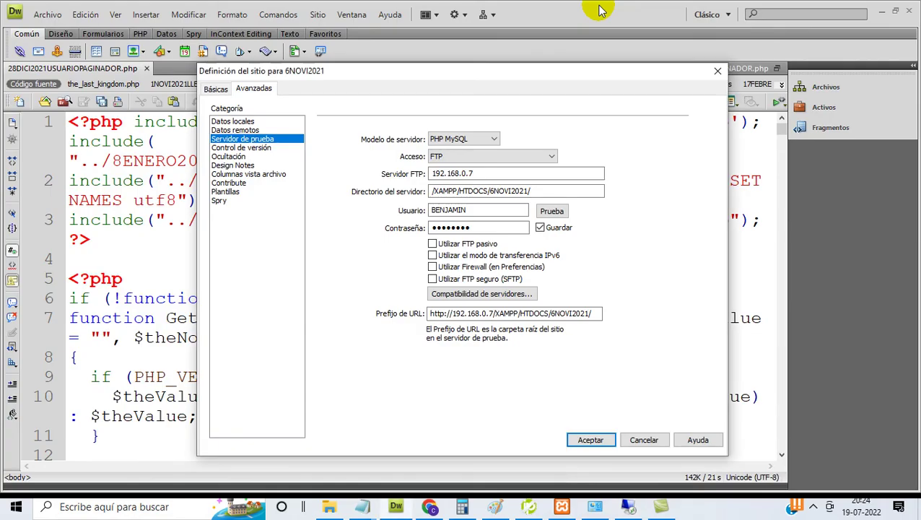
{"action": "left_click", "coordinate": [552, 211]}
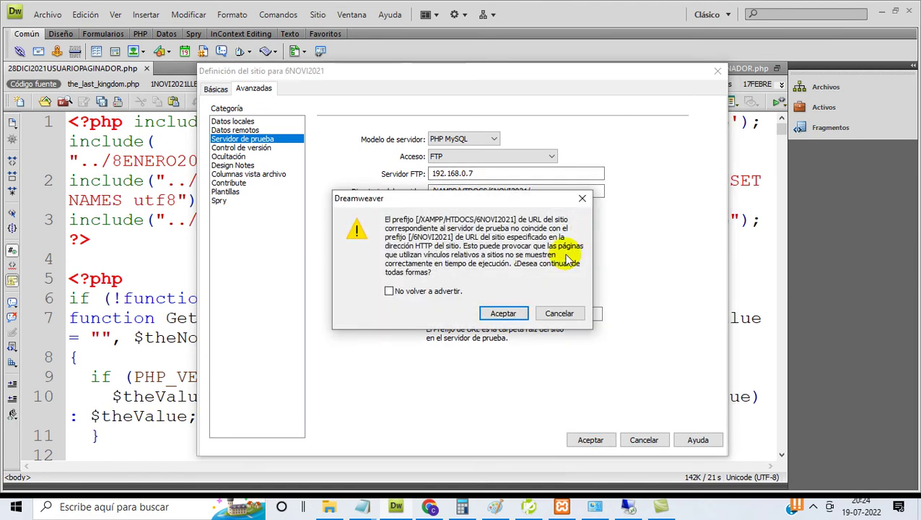
{"action": "left_click", "coordinate": [522, 317]}
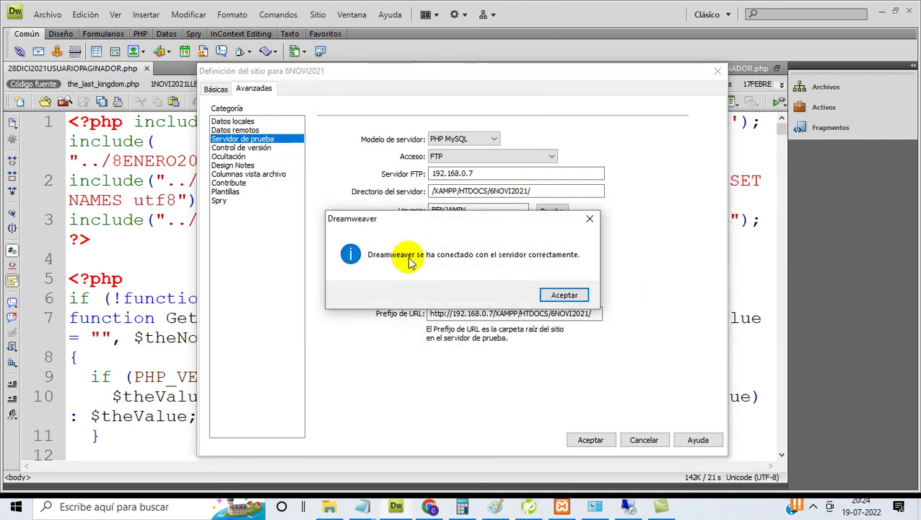
{"action": "left_click_drag", "start_coordinate": [488, 220], "coordinate": [559, 62]}
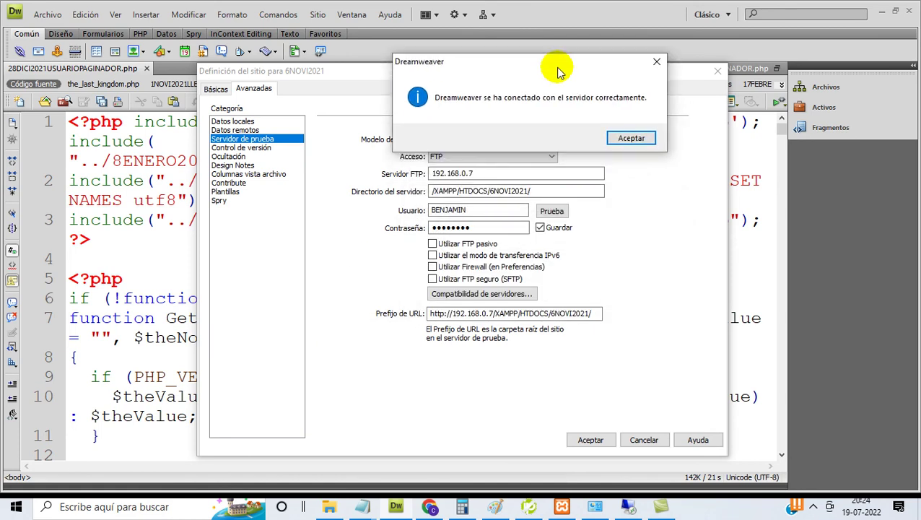
{"action": "left_click", "coordinate": [642, 139]}
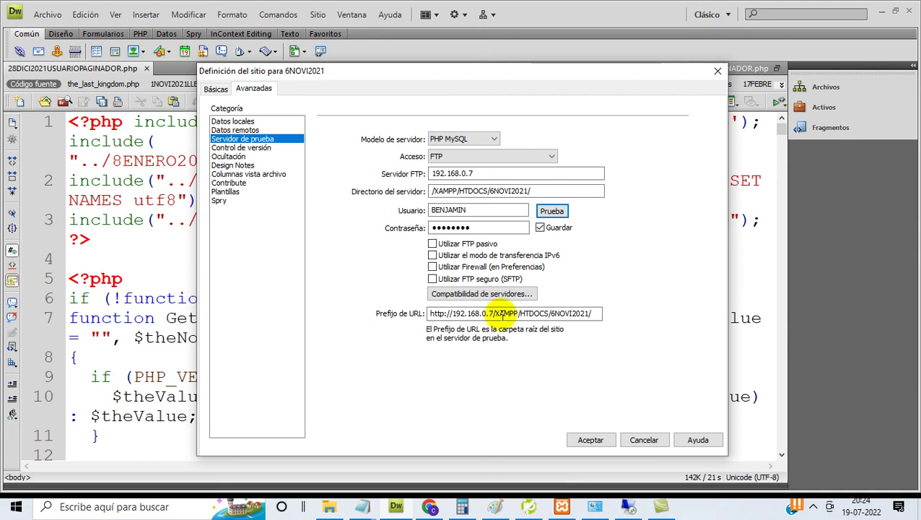
Examine the testing server's URL prefix, server directory and FTP server address in the site definition
{"action": "left_click", "coordinate": [523, 316]}
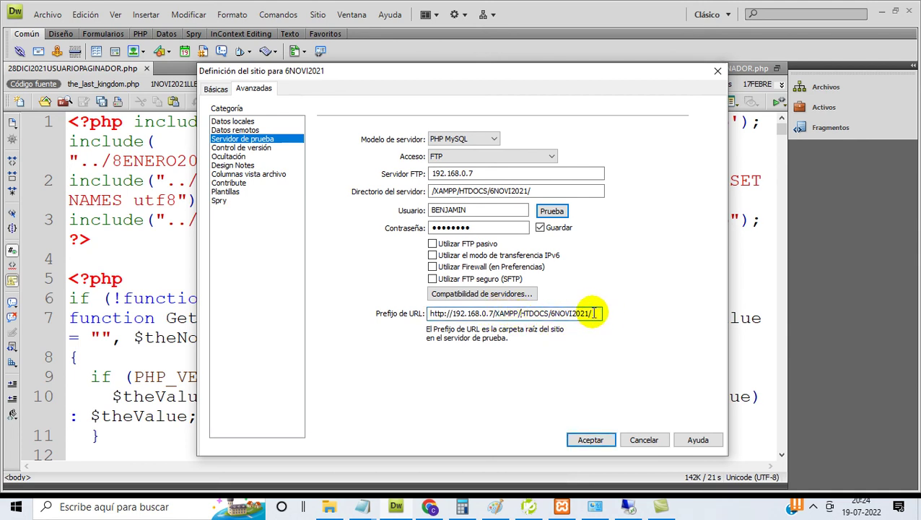
{"action": "left_click", "coordinate": [548, 191]}
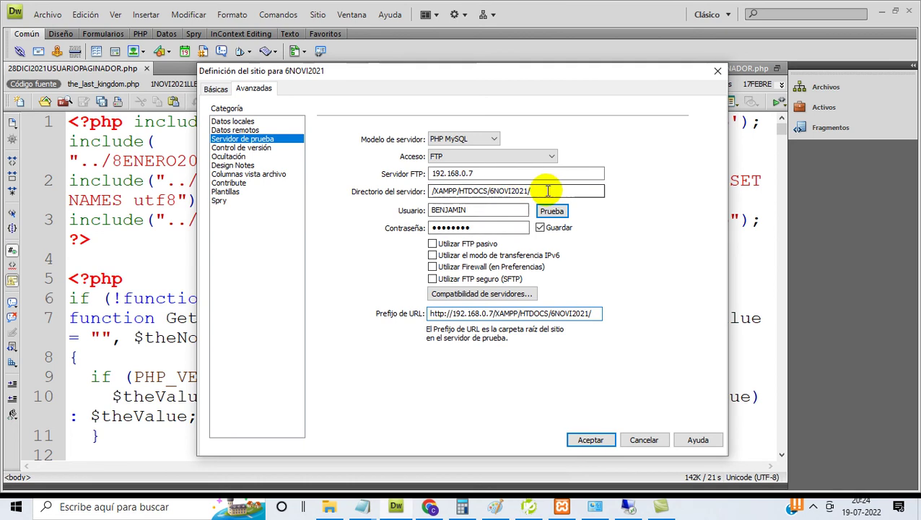
{"action": "left_click_drag", "start_coordinate": [546, 191], "coordinate": [419, 205]}
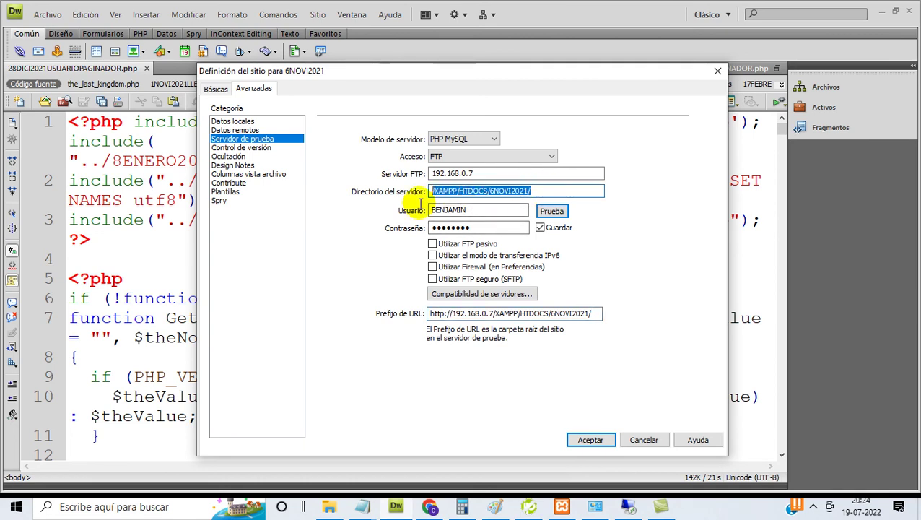
{"action": "left_click", "coordinate": [549, 194]}
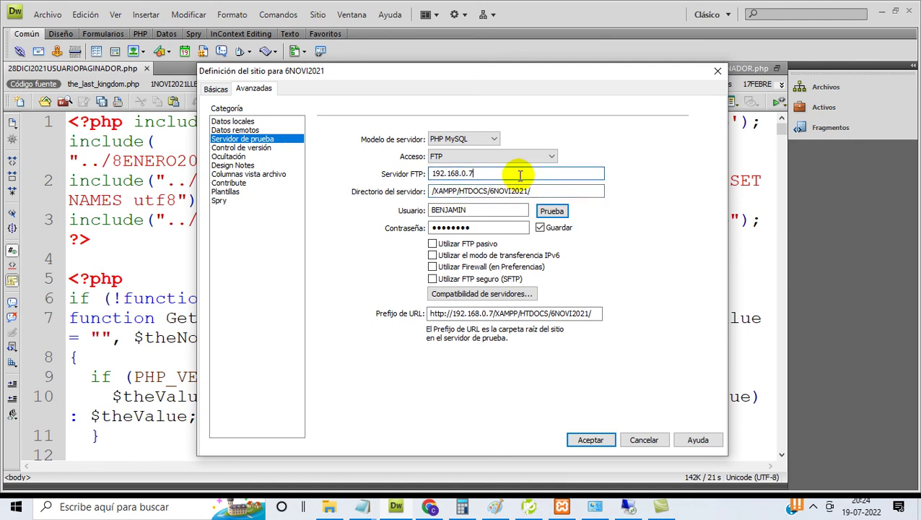
{"action": "left_click_drag", "start_coordinate": [489, 173], "coordinate": [412, 170]}
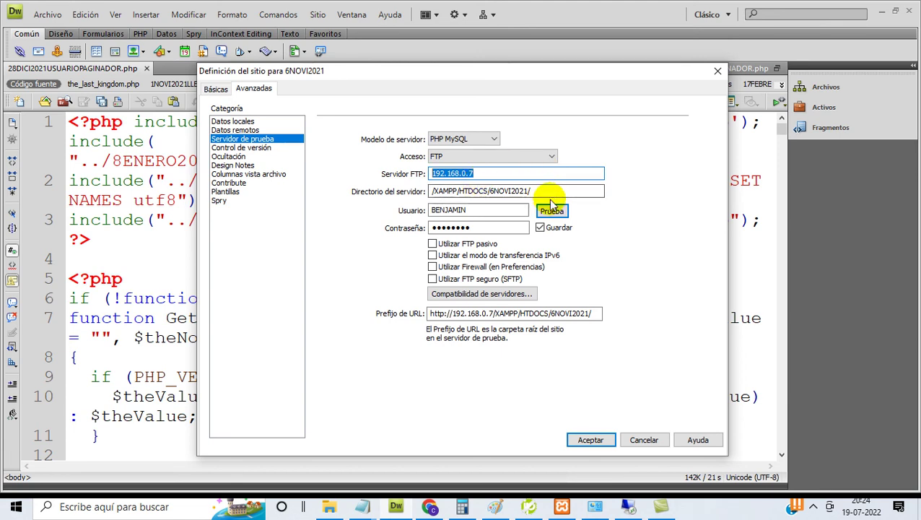
{"action": "left_click_drag", "start_coordinate": [554, 192], "coordinate": [444, 198]}
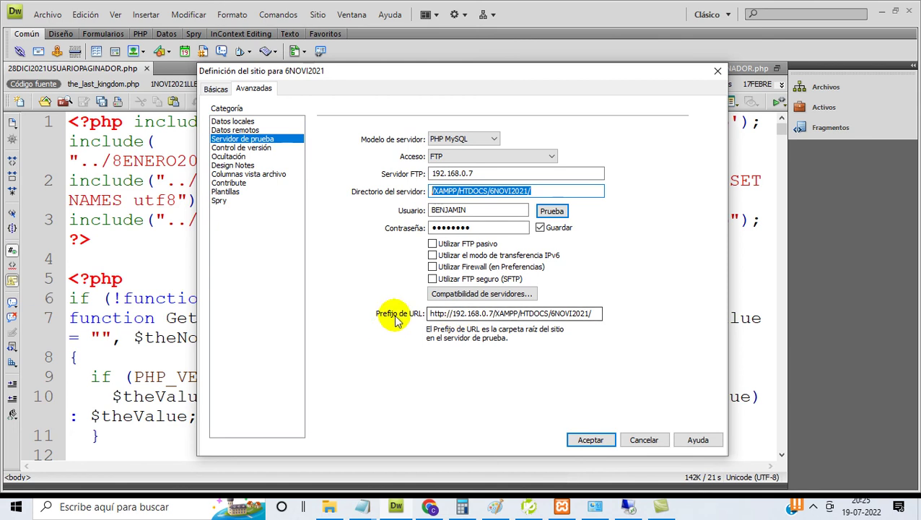
Test the FTP connection defined in the site's remote data settings
{"action": "left_click", "coordinate": [245, 131]}
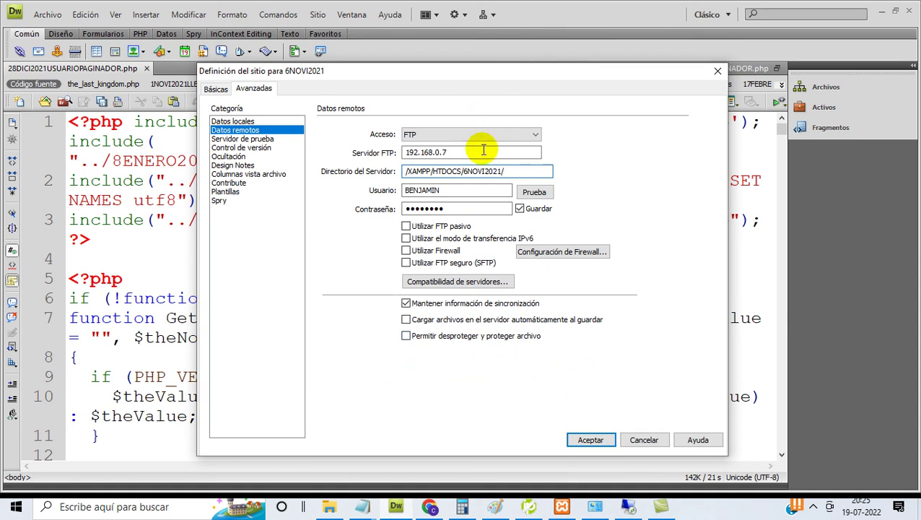
{"action": "left_click", "coordinate": [534, 191]}
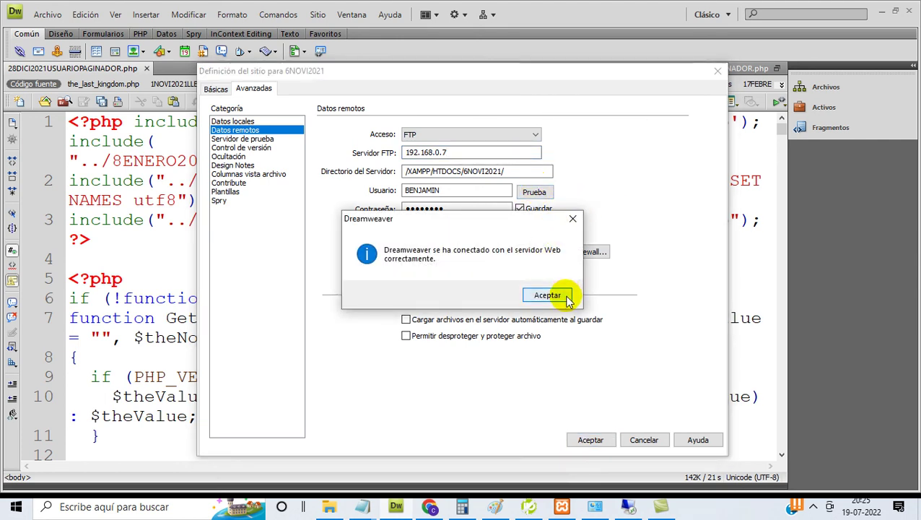
{"action": "left_click", "coordinate": [547, 295]}
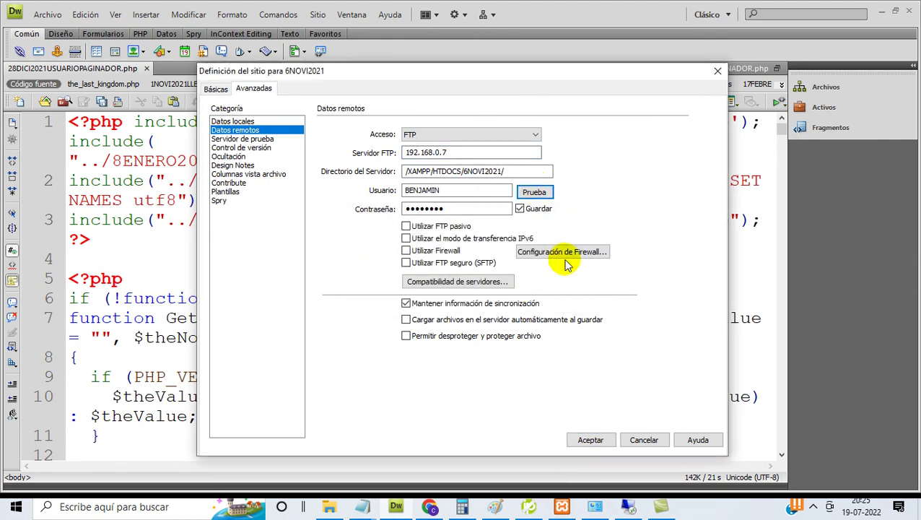
Review the site's local data settings, save the 6NOVI2021 site definition and finish managing sites
{"action": "left_click", "coordinate": [230, 121]}
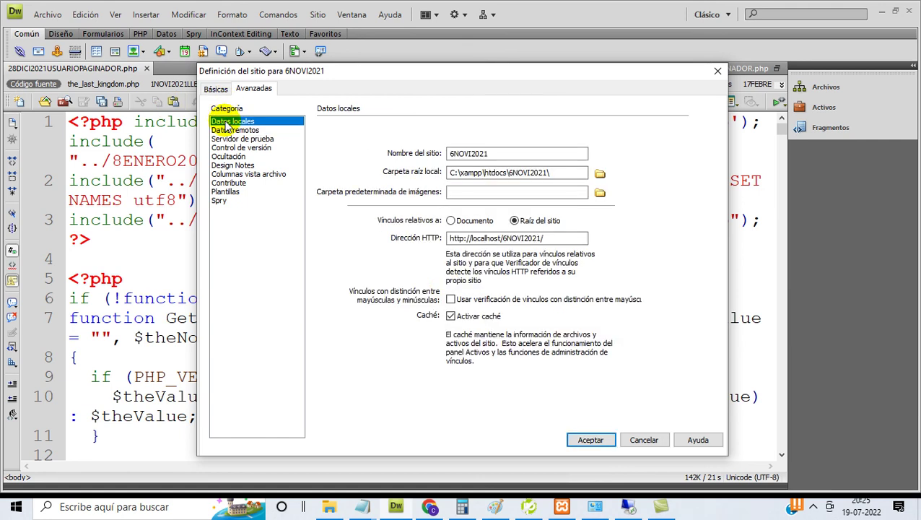
{"action": "left_click", "coordinate": [591, 440]}
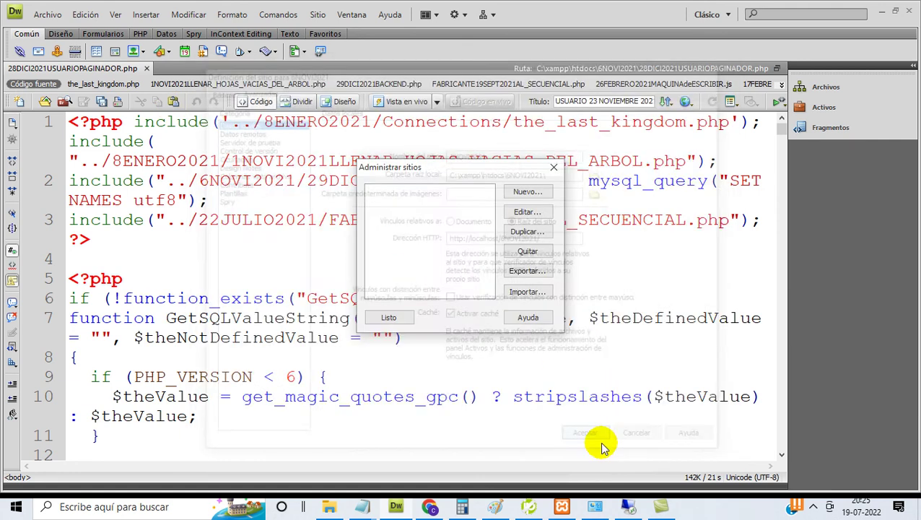
{"action": "left_click", "coordinate": [393, 319]}
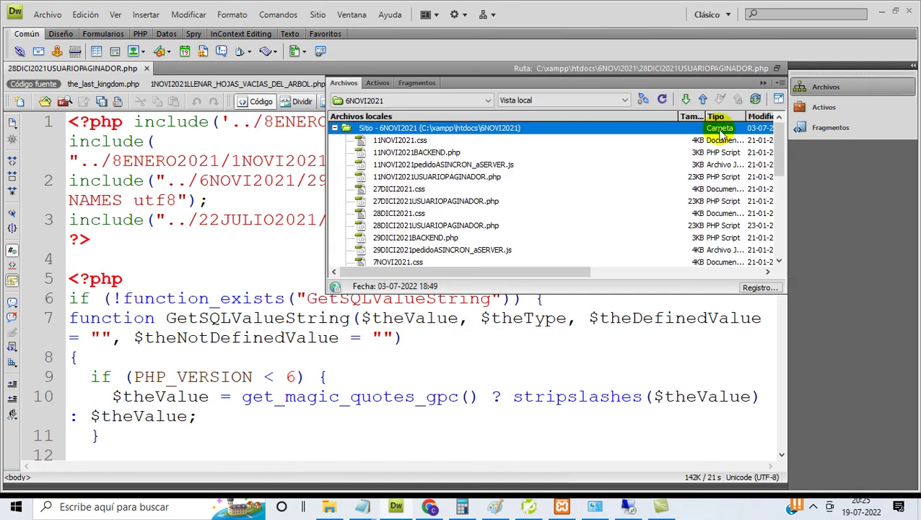
Show the remote view of the 6NOVI2021 site's files, connect to the remote host and look over the file list
{"action": "left_click", "coordinate": [561, 103]}
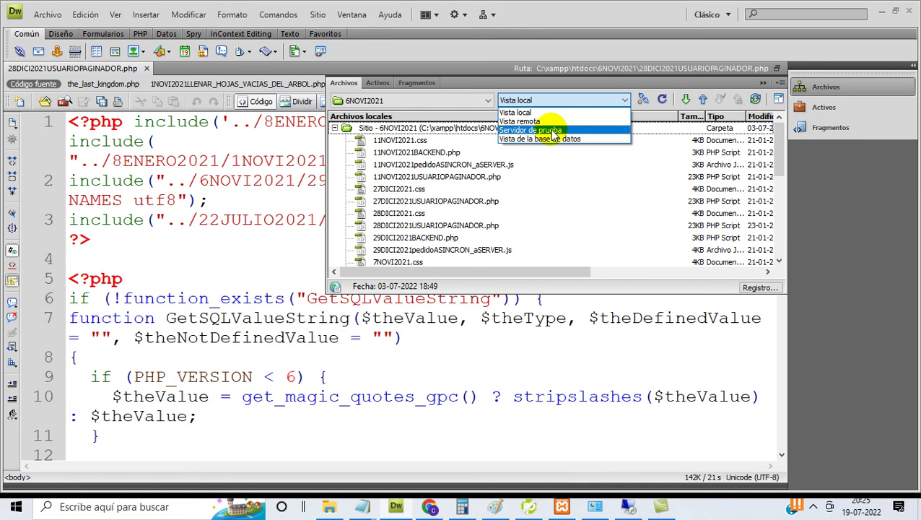
{"action": "left_click", "coordinate": [555, 123]}
{"action": "left_click", "coordinate": [642, 101]}
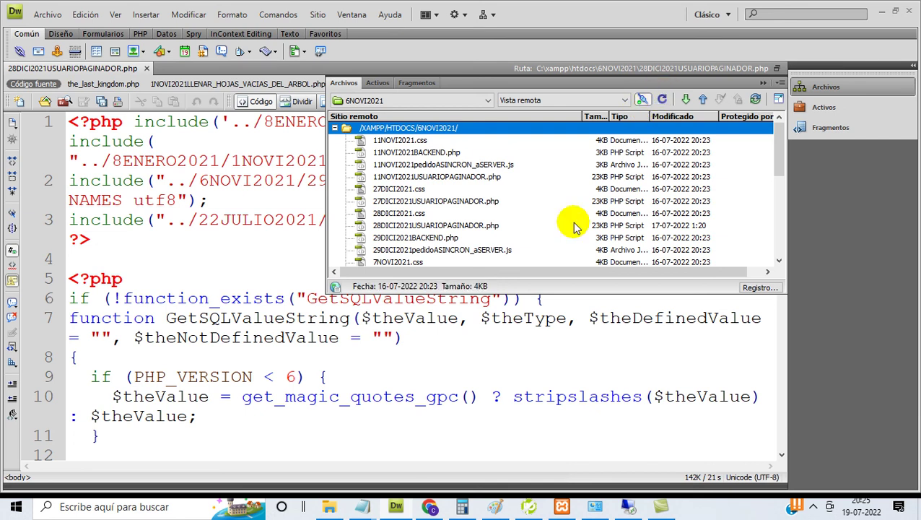
{"action": "left_click_drag", "start_coordinate": [781, 172], "coordinate": [780, 152]}
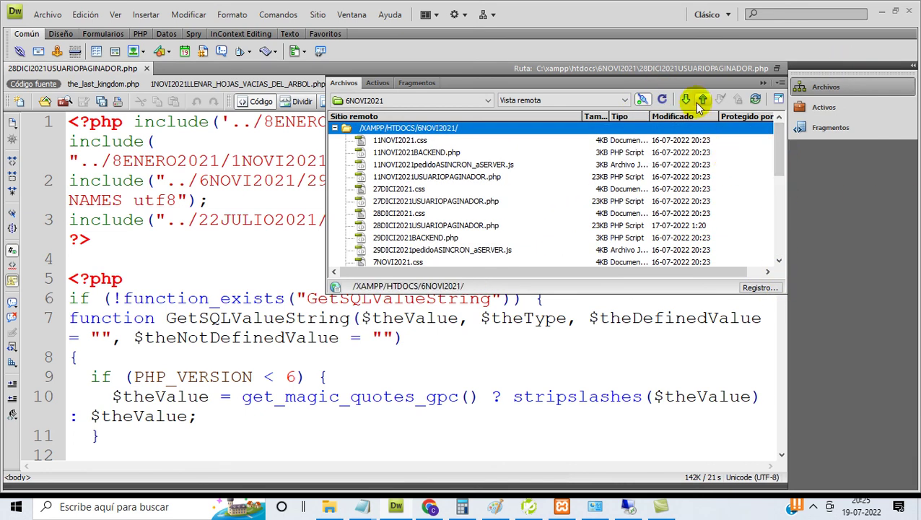